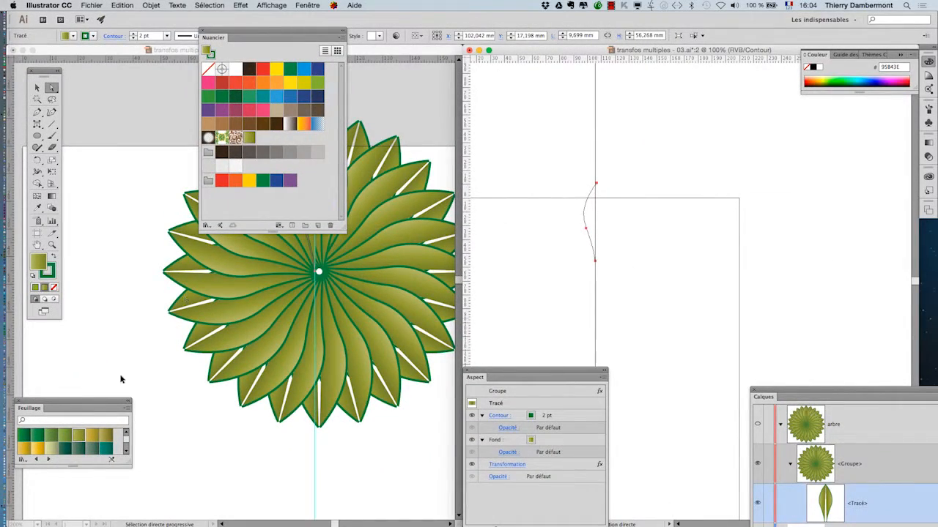
Fill the leaf path with the Feuillage 16 gradient, close the foliage swatch library and clear the swatches away from the rosette
{"action": "left_click_drag", "start_coordinate": [111, 404], "coordinate": [181, 281]}
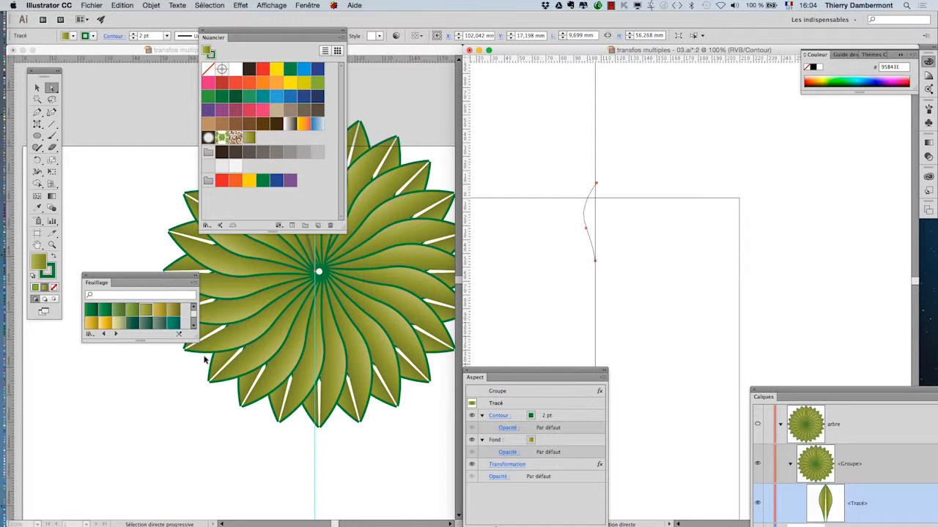
{"action": "left_click_drag", "start_coordinate": [195, 336], "coordinate": [195, 437]}
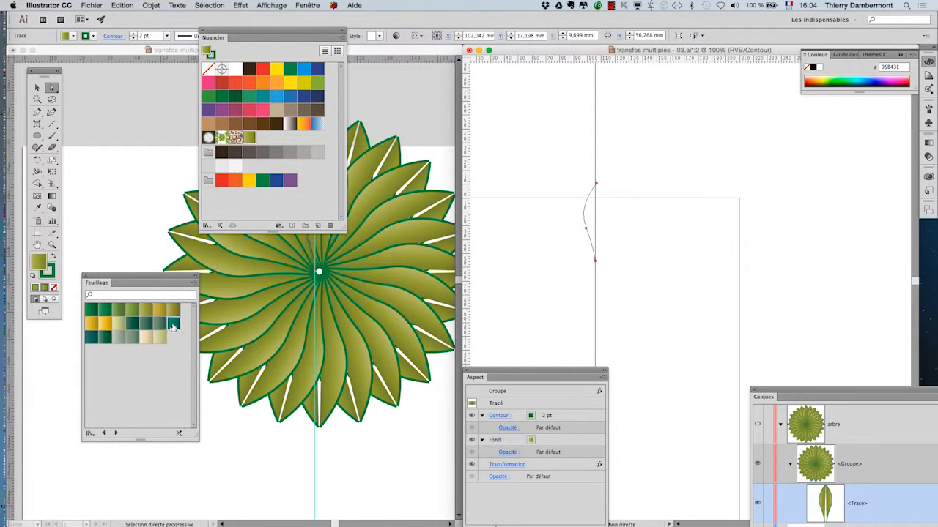
{"action": "left_click", "coordinate": [173, 326]}
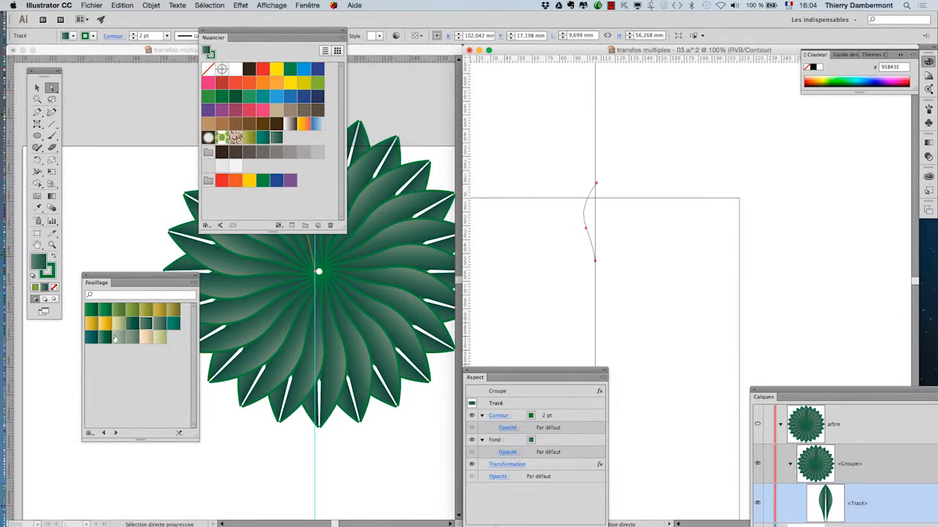
{"action": "left_click", "coordinate": [115, 338]}
{"action": "left_click", "coordinate": [106, 333]}
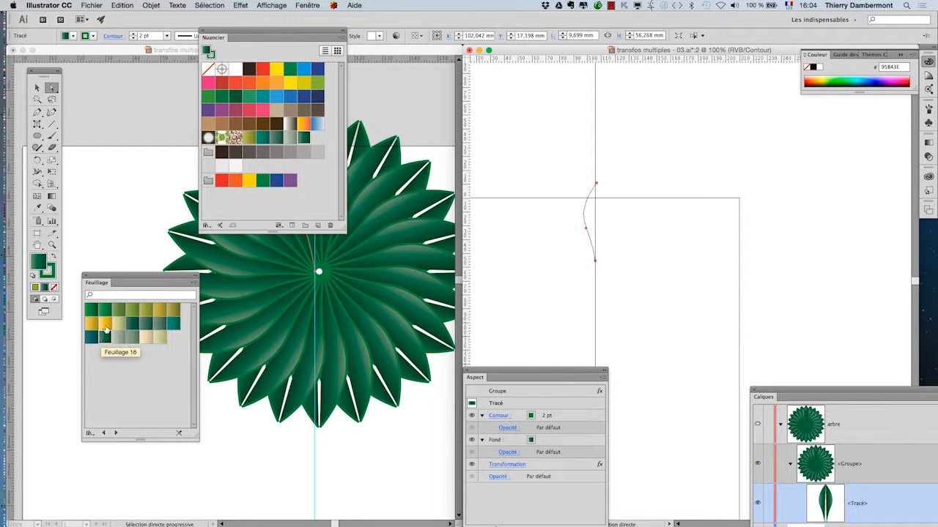
{"action": "left_click", "coordinate": [86, 277]}
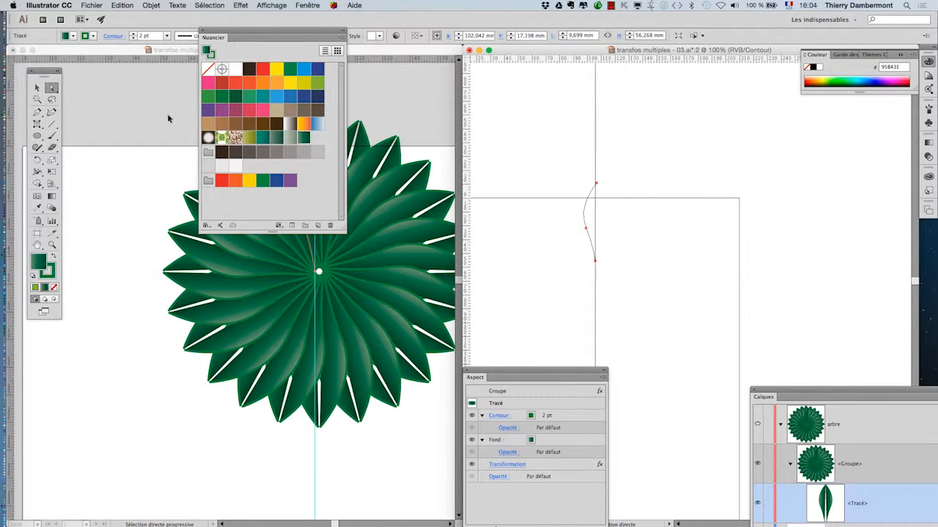
{"action": "left_click_drag", "start_coordinate": [229, 37], "coordinate": [85, 376]}
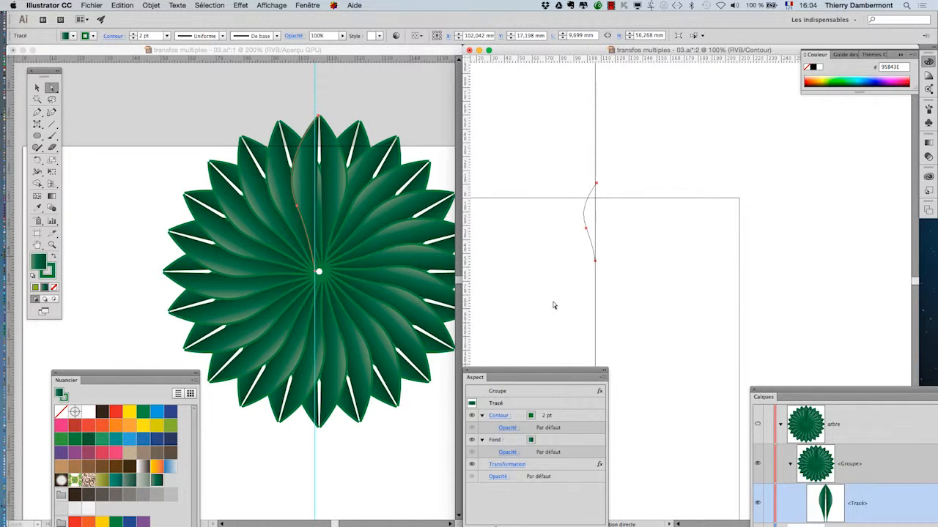
Move the half-leaf's top anchor onto the vertical guide and reshape its curve into a narrower leaf with the middle anchor's upper handle
{"action": "scroll", "coordinate": [601, 192], "scroll_direction": "up", "scroll_amount": 3}
{"action": "left_click", "coordinate": [597, 183]}
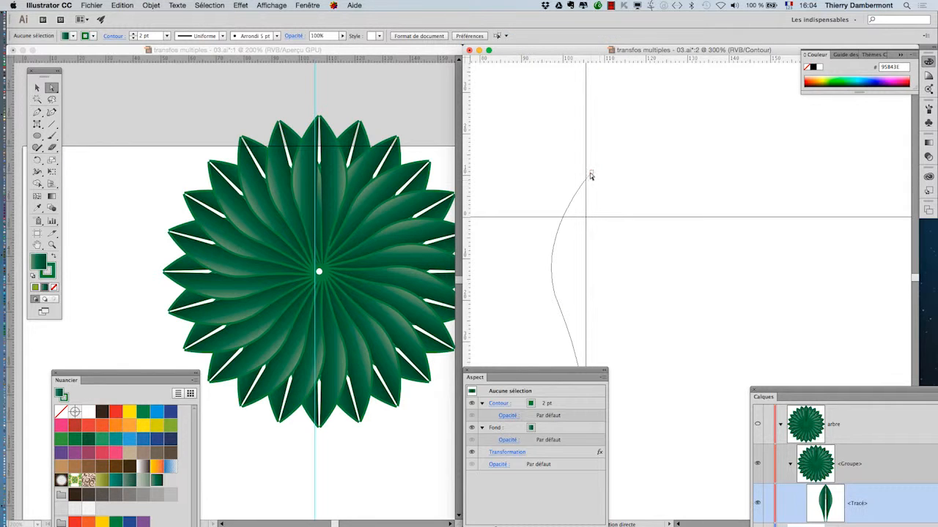
{"action": "left_click", "coordinate": [591, 172]}
{"action": "left_click_drag", "start_coordinate": [591, 174], "coordinate": [586, 171]}
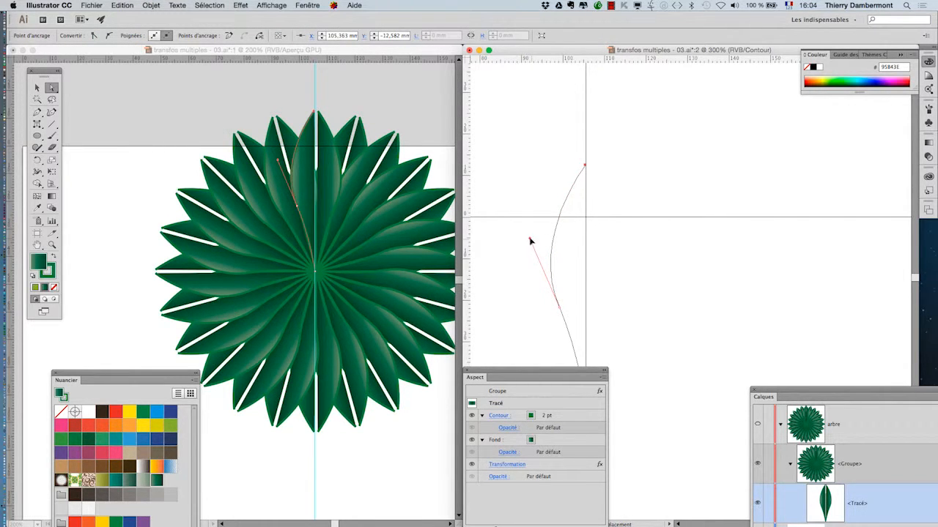
{"action": "left_click_drag", "start_coordinate": [530, 241], "coordinate": [561, 232]}
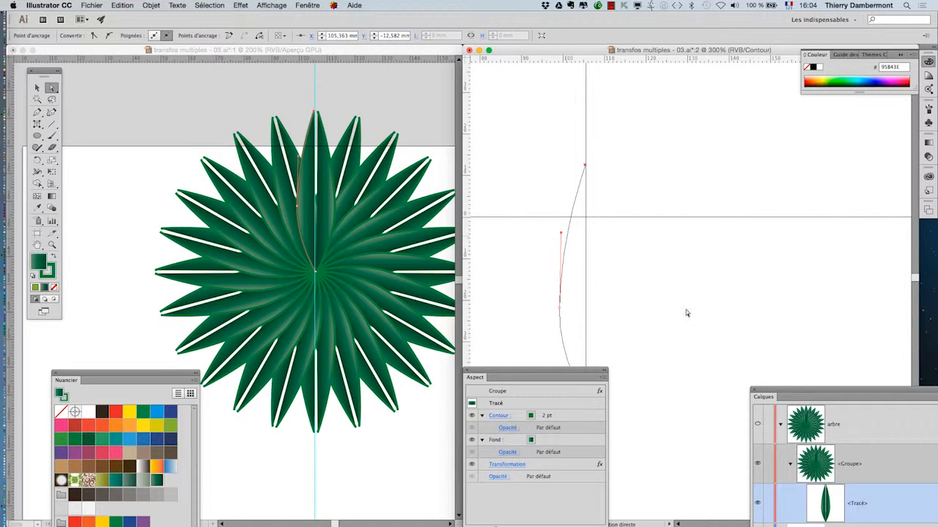
Target the group containing the leaf and delete its Transformation effect
{"action": "left_click_drag", "start_coordinate": [791, 390], "coordinate": [646, 91]}
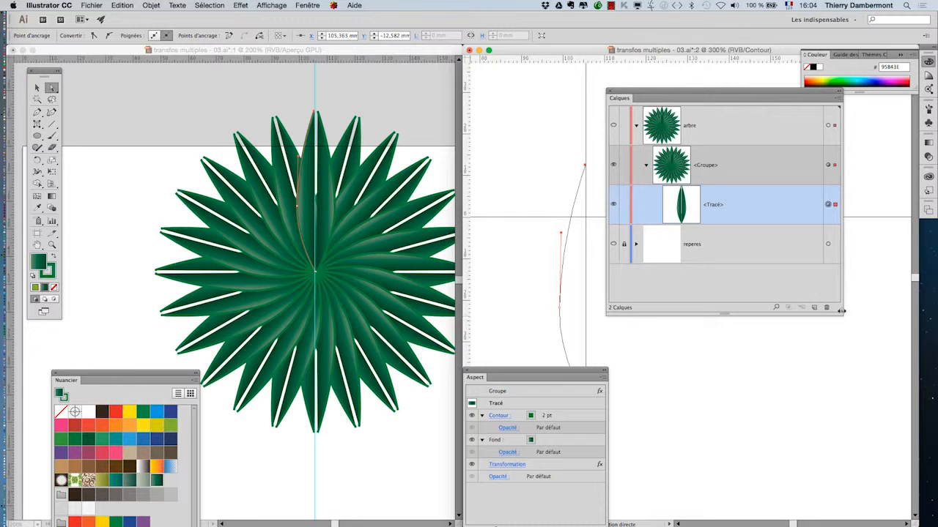
{"action": "left_click_drag", "start_coordinate": [841, 311], "coordinate": [857, 341]}
{"action": "left_click", "coordinate": [842, 166]}
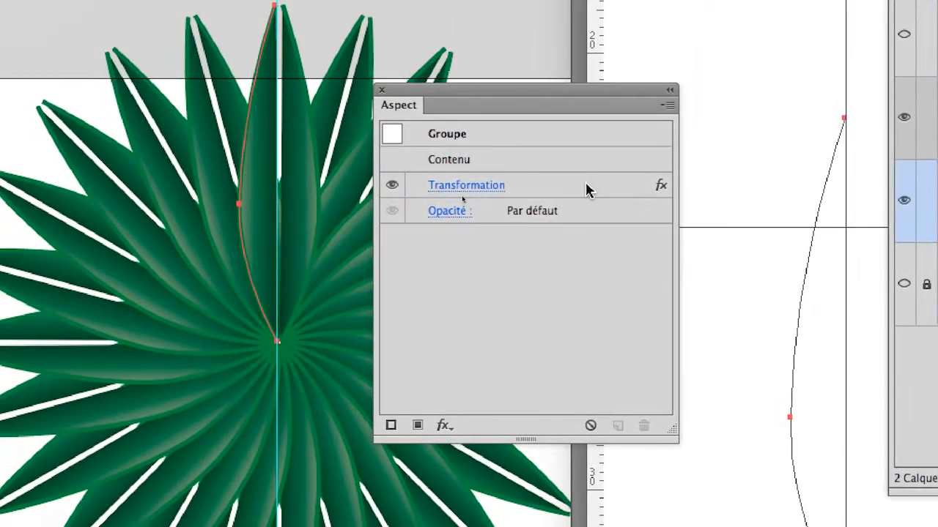
{"action": "left_click", "coordinate": [586, 189]}
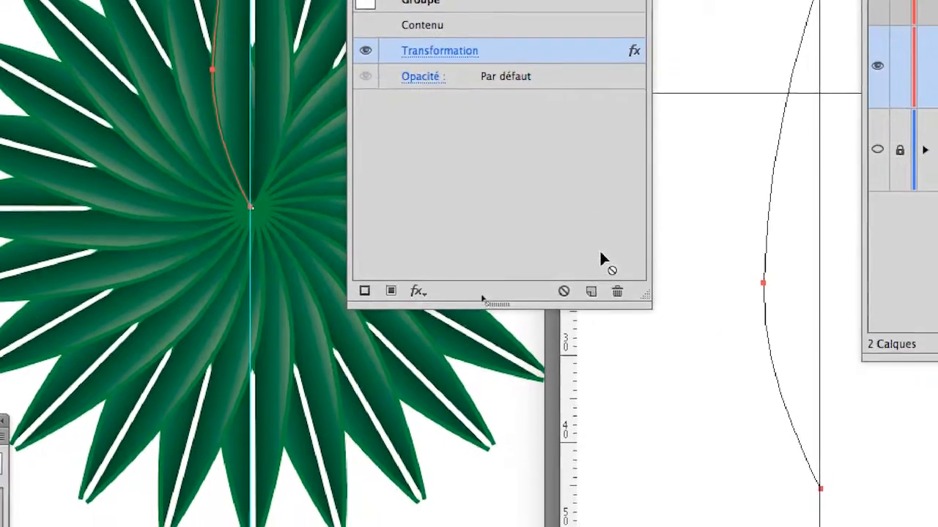
{"action": "left_click_drag", "start_coordinate": [599, 249], "coordinate": [616, 291]}
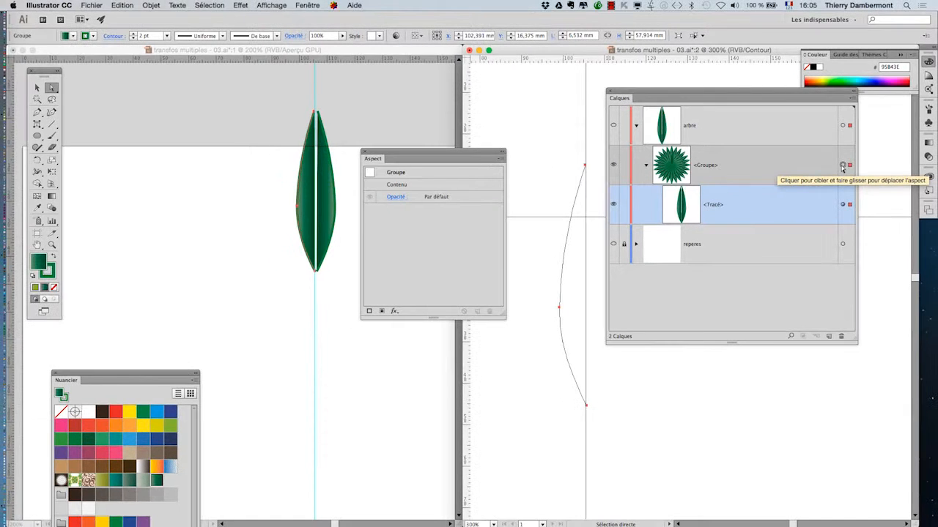
Place a single isolated anchor point beside the leaf with the Pen tool in the preview window
{"action": "left_click_drag", "start_coordinate": [476, 157], "coordinate": [200, 100]}
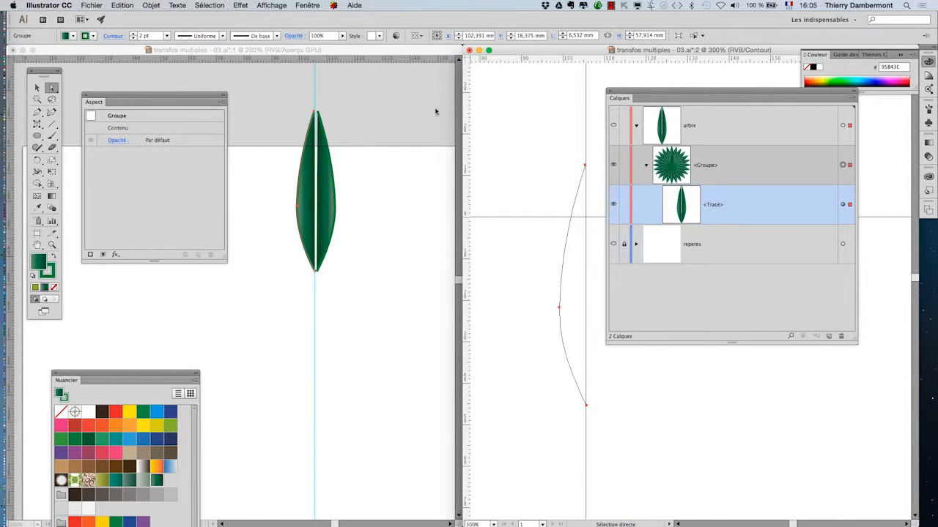
{"action": "left_click_drag", "start_coordinate": [644, 93], "coordinate": [660, 92]}
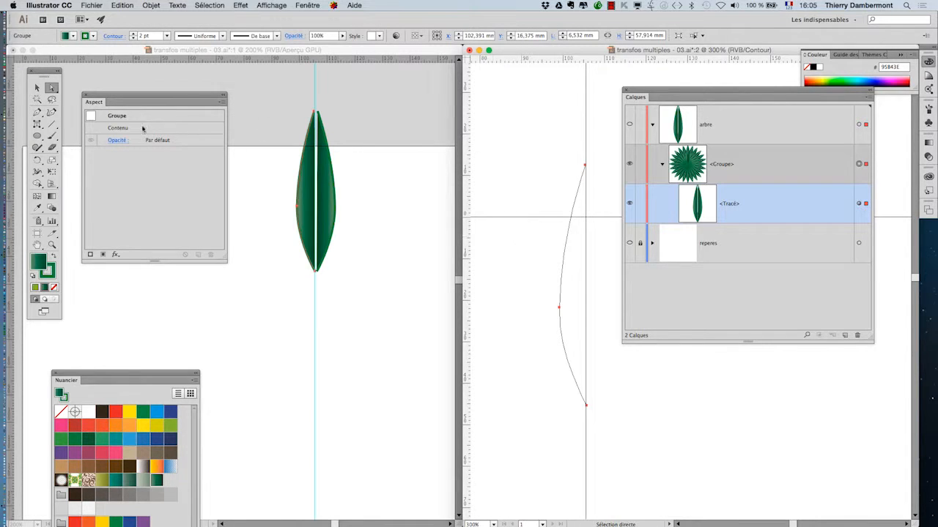
{"action": "left_click", "coordinate": [42, 115]}
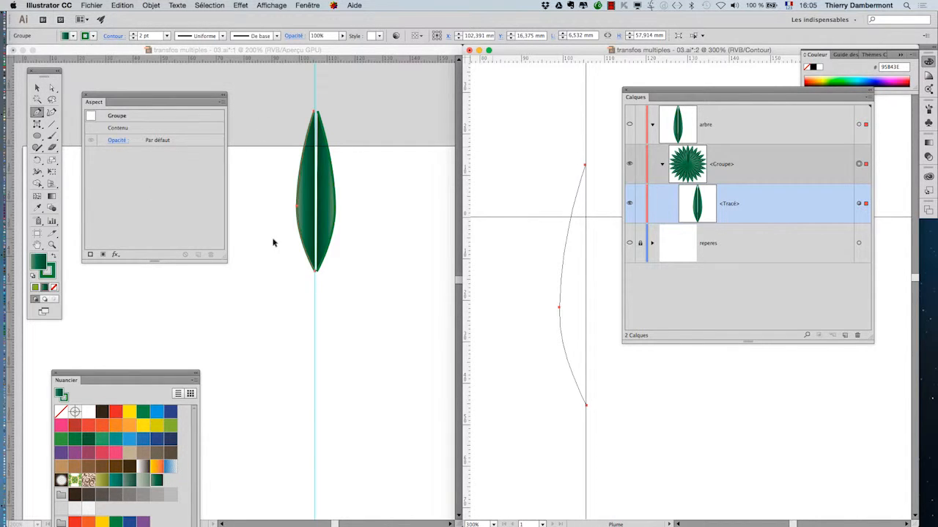
{"action": "left_click", "coordinate": [260, 50]}
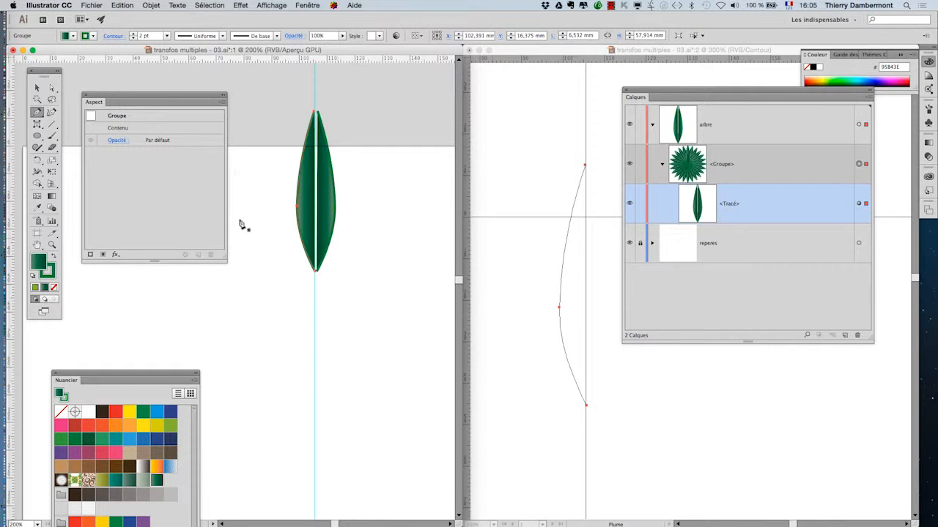
{"action": "left_click", "coordinate": [251, 219]}
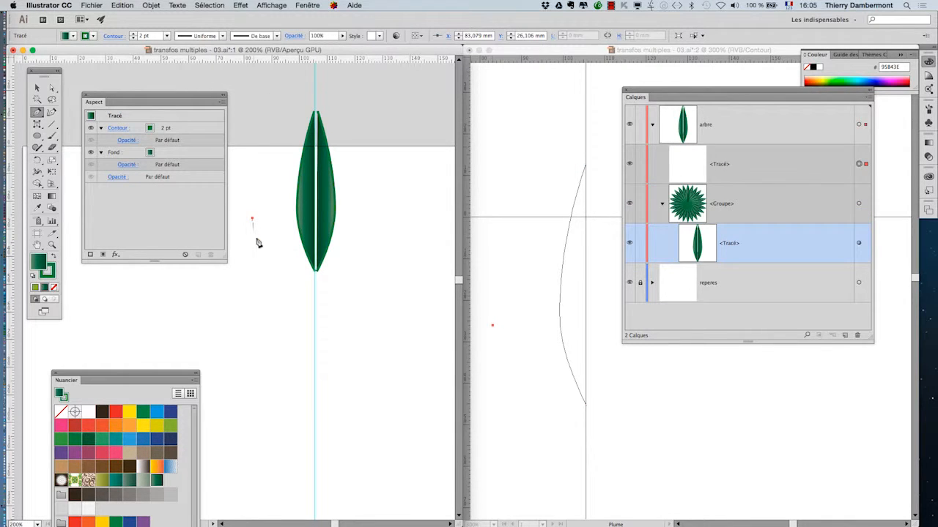
Examine the isolated anchor point up close in both the preview and outline windows
{"action": "left_click", "coordinate": [37, 87]}
{"action": "scroll", "coordinate": [251, 224], "scroll_direction": "up", "scroll_amount": 9}
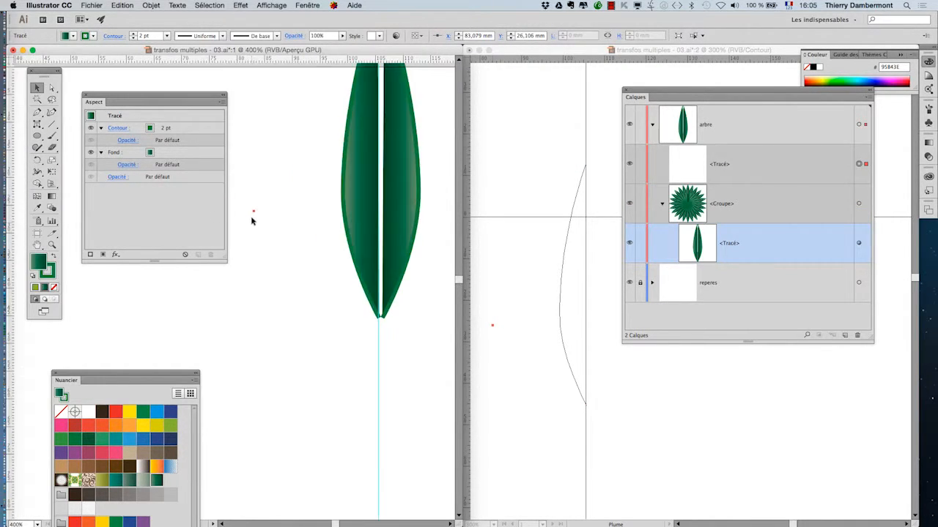
{"action": "left_click", "coordinate": [504, 348]}
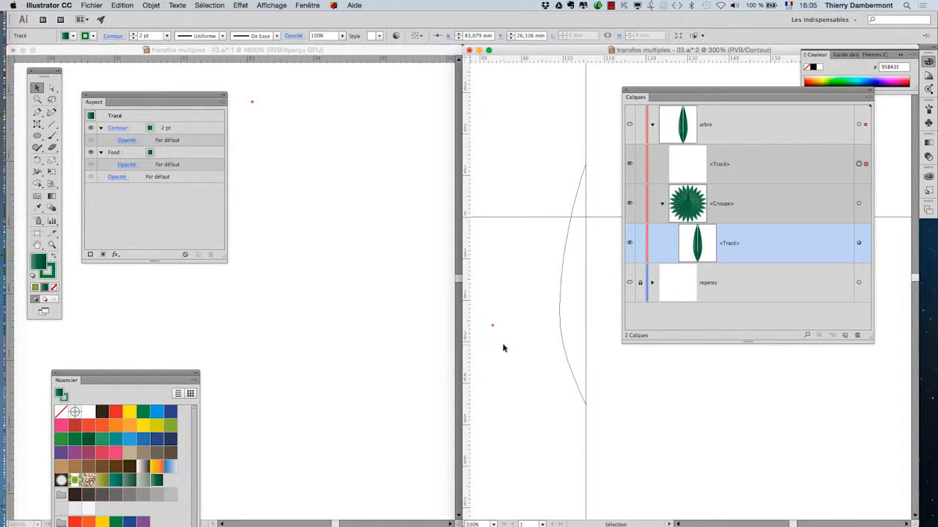
{"action": "scroll", "coordinate": [494, 337], "scroll_direction": "up", "scroll_amount": 3}
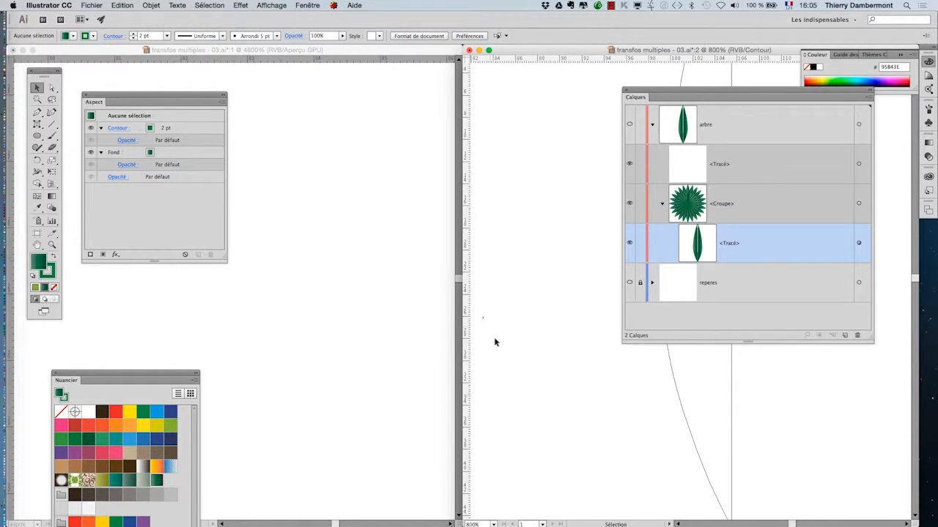
{"action": "scroll", "coordinate": [543, 300], "scroll_direction": "up", "scroll_amount": 3}
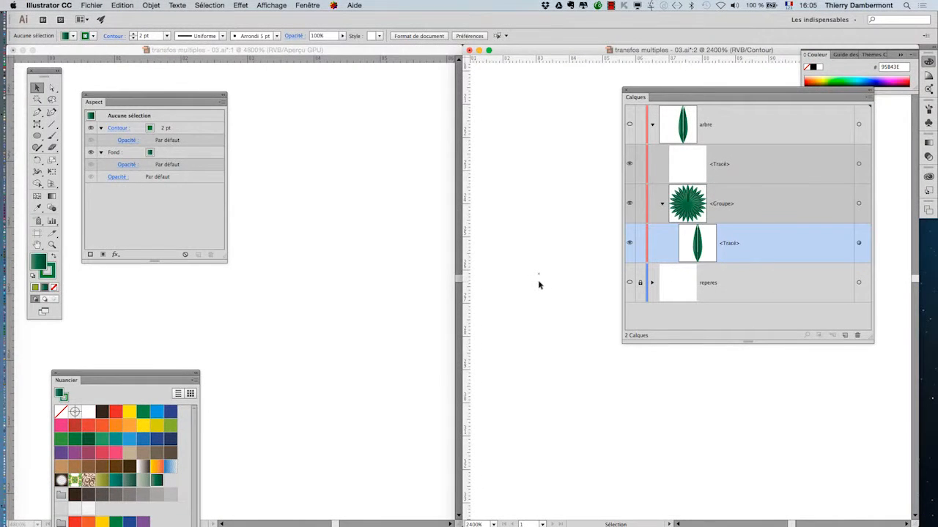
{"action": "scroll", "coordinate": [537, 289], "scroll_direction": "down", "scroll_amount": 7}
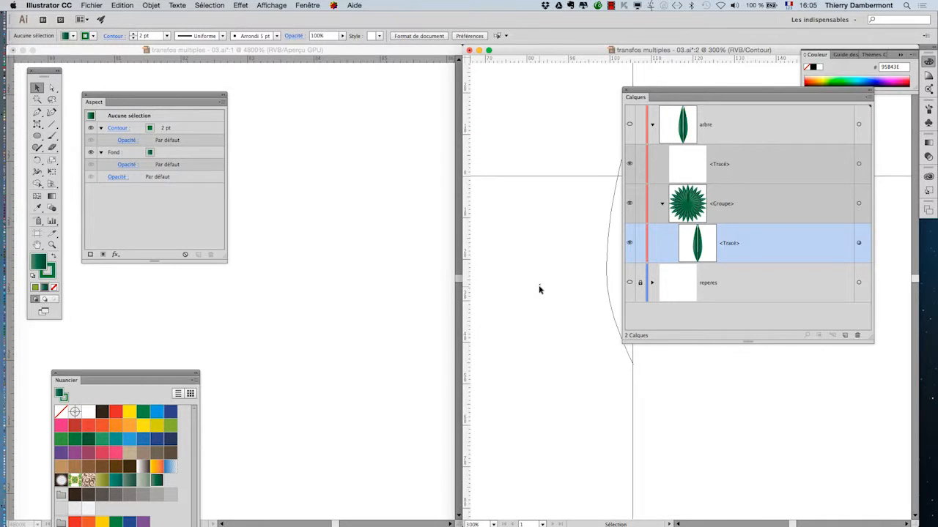
{"action": "scroll", "coordinate": [341, 265], "scroll_direction": "down", "scroll_amount": 6}
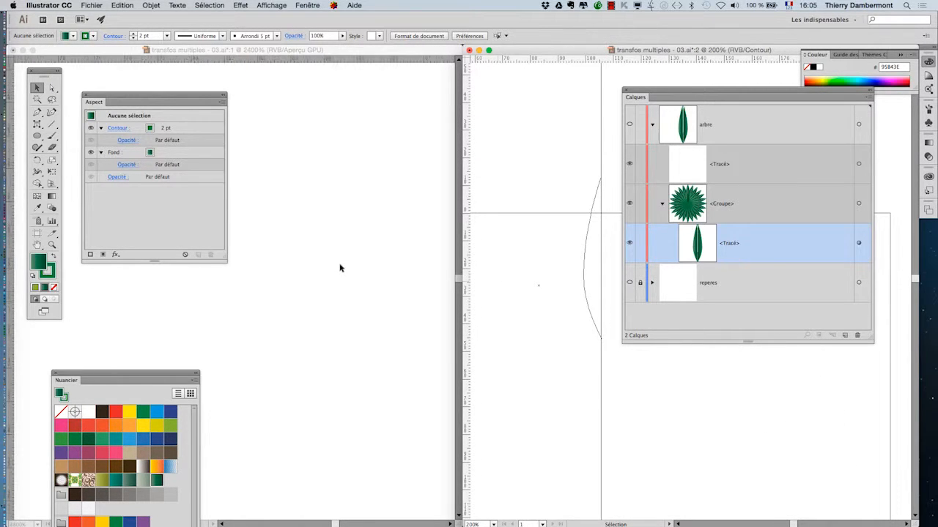
{"action": "scroll", "coordinate": [340, 269], "scroll_direction": "down", "scroll_amount": 1}
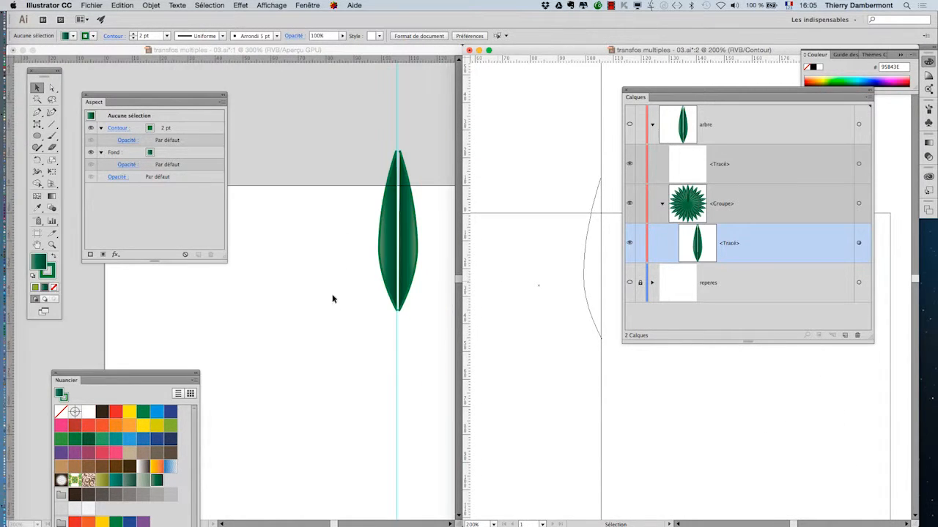
Select the isolated anchor point and remove both its fill and its stroke
{"action": "left_click", "coordinate": [277, 238]}
{"action": "left_click_drag", "start_coordinate": [367, 334], "coordinate": [363, 331]}
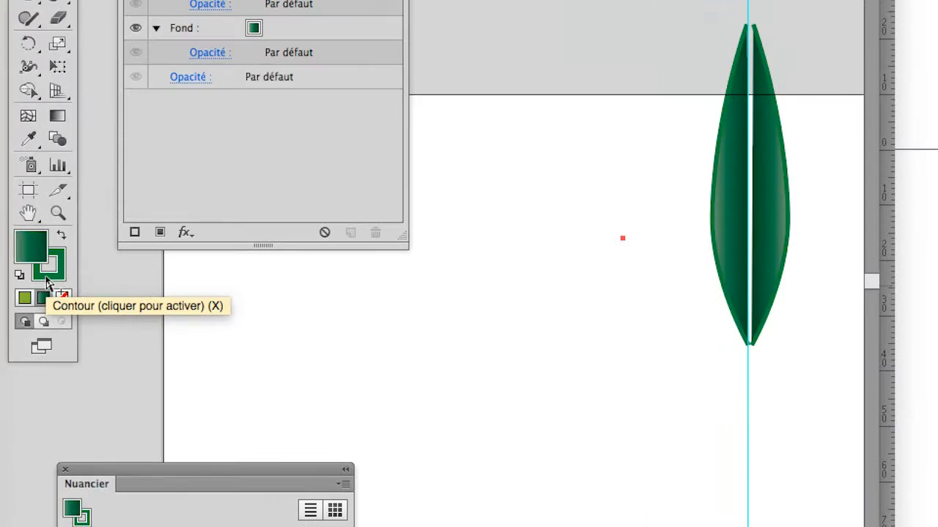
{"action": "left_click", "coordinate": [54, 287]}
{"action": "left_click", "coordinate": [45, 260]}
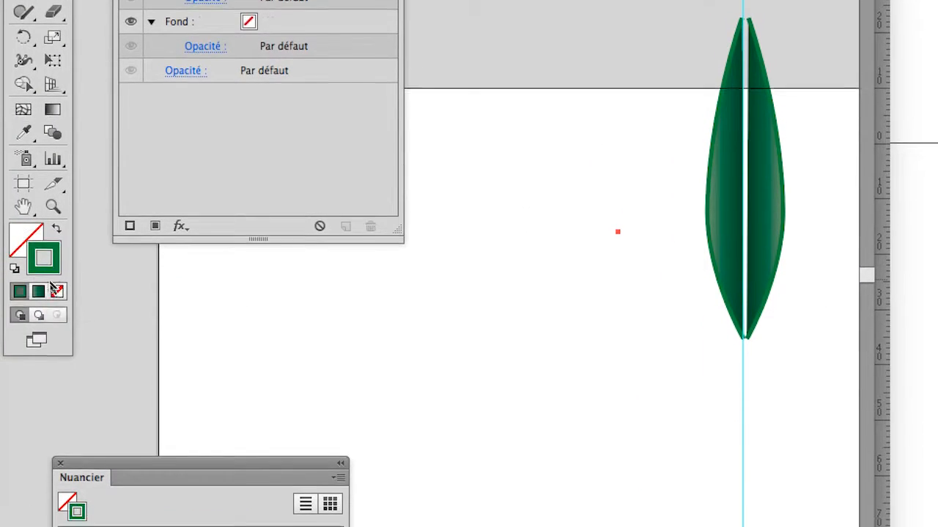
{"action": "left_click", "coordinate": [54, 289]}
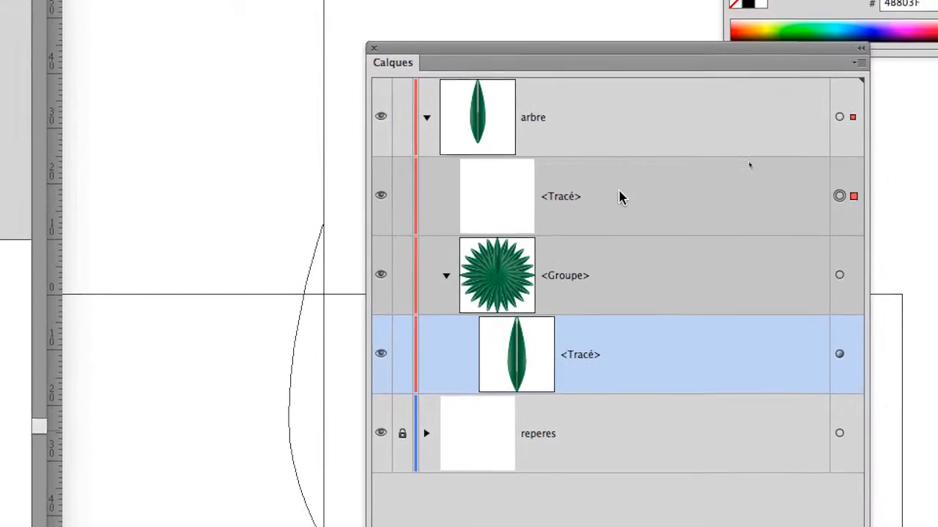
Move the isolated point's path into the leaf's group, above the leaf path, and target each path in turn
{"action": "left_click", "coordinate": [613, 196]}
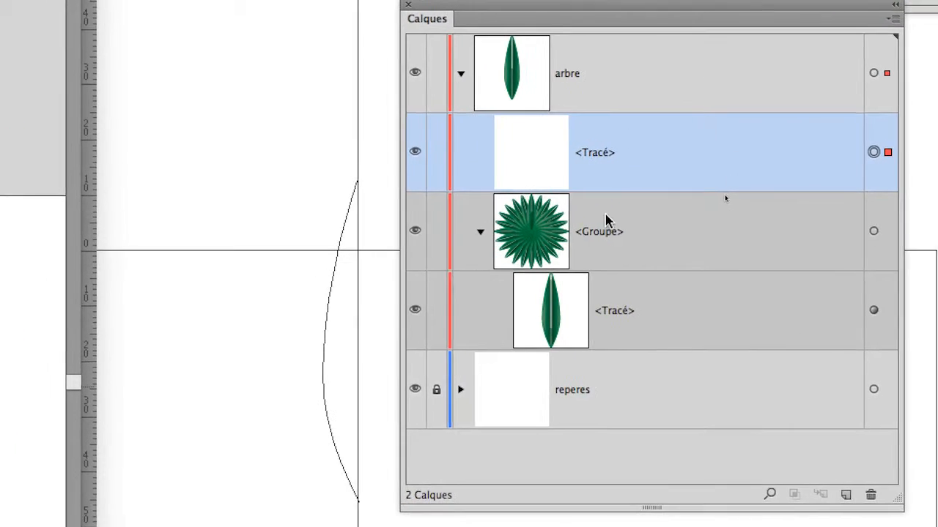
{"action": "left_click_drag", "start_coordinate": [652, 194], "coordinate": [654, 268]}
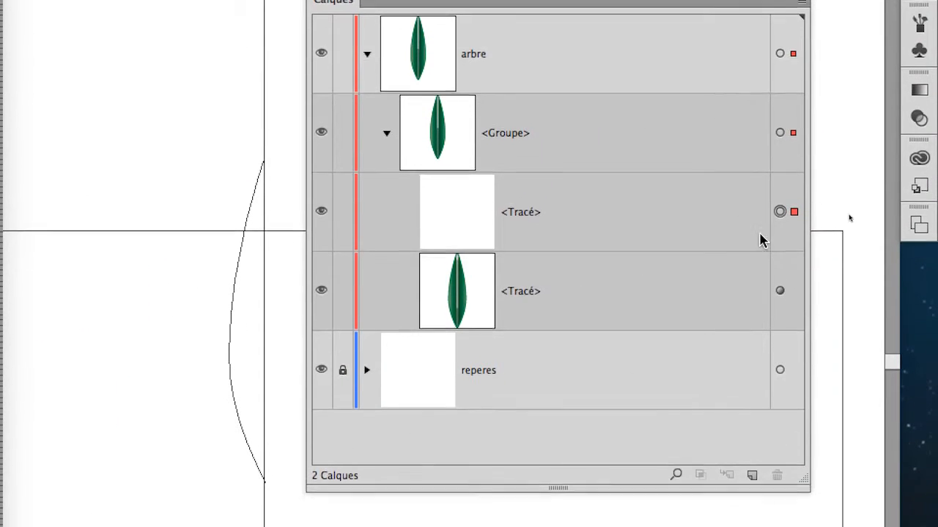
{"action": "left_click", "coordinate": [779, 291]}
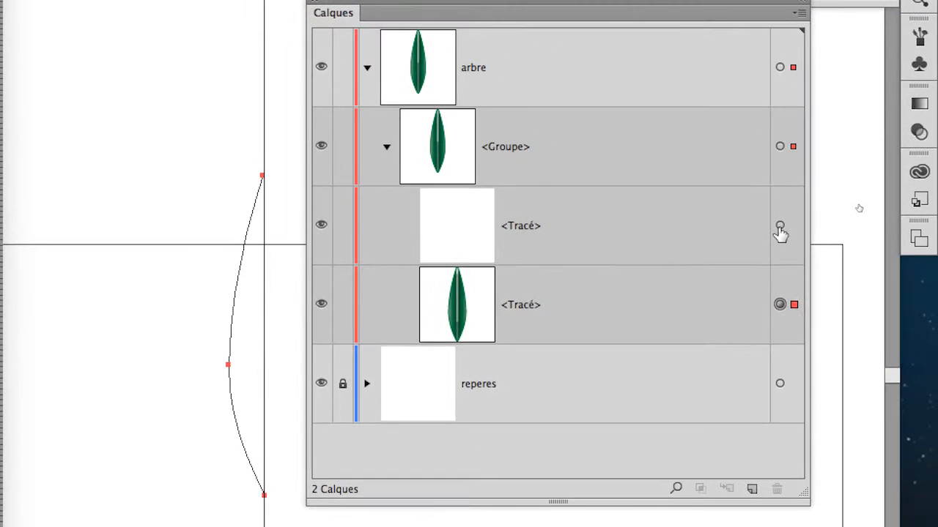
{"action": "left_click", "coordinate": [780, 226]}
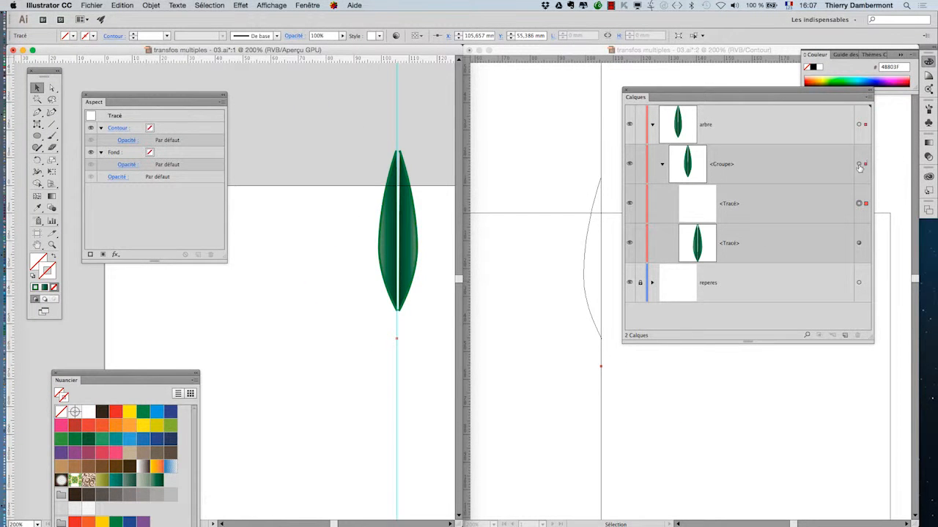
Apply a Transformation effect to the whole leaf group with a 15° rotation and 23 copies
{"action": "left_click", "coordinate": [859, 164]}
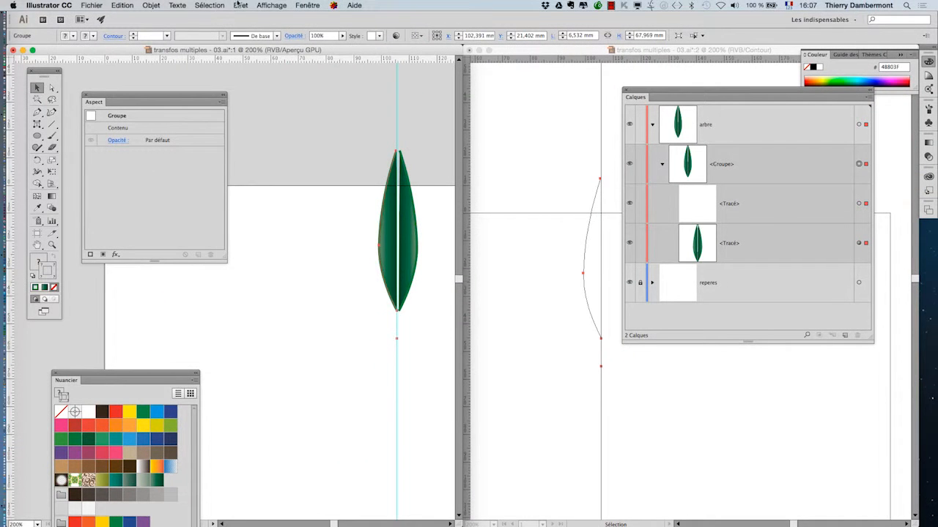
{"action": "left_click", "coordinate": [238, 5]}
{"action": "mouse_move", "coordinate": [284, 86]}
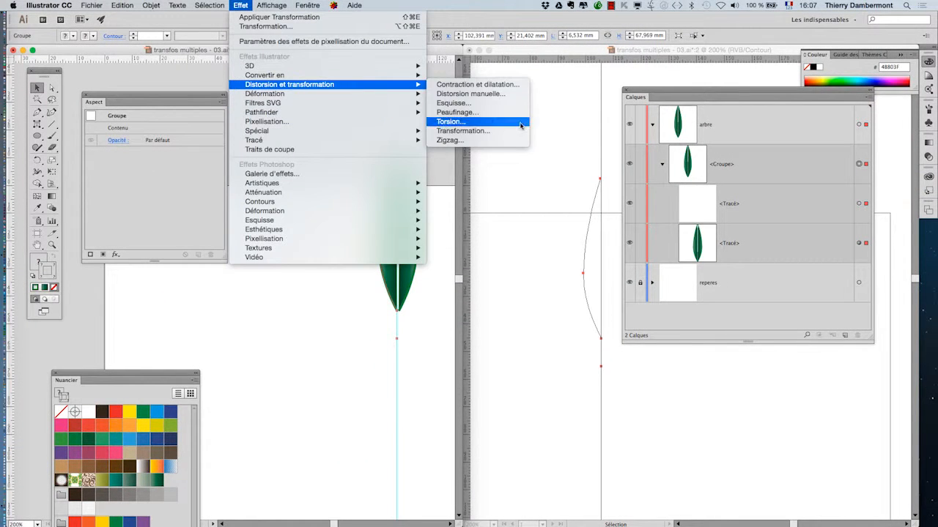
{"action": "left_click", "coordinate": [483, 130]}
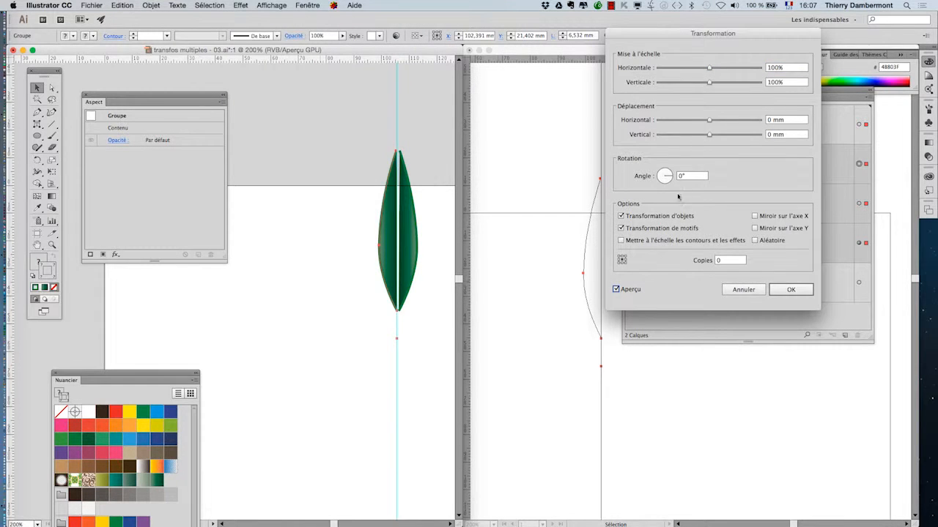
{"action": "left_click", "coordinate": [685, 177]}
{"action": "key", "text": "Tab"}
{"action": "left_click", "coordinate": [716, 261]}
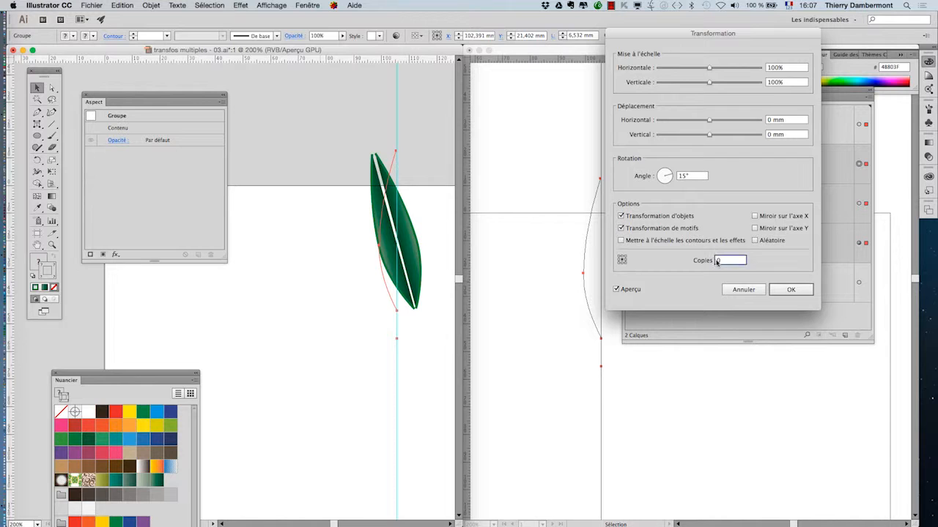
{"action": "type", "text": "23"}
{"action": "key", "text": "Tab"}
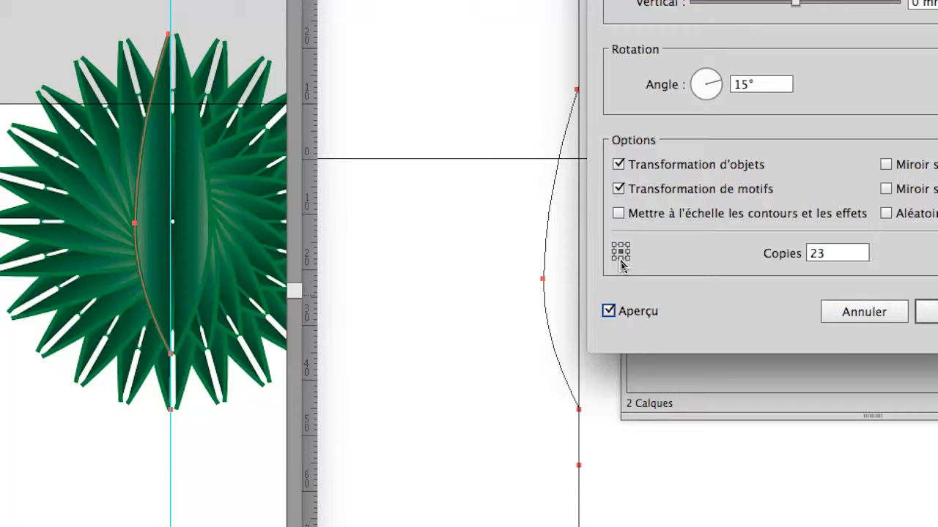
Set the Transformation effect's reference point to bottom centre, check the settings with preview on, and apply the effect
{"action": "left_click", "coordinate": [621, 258]}
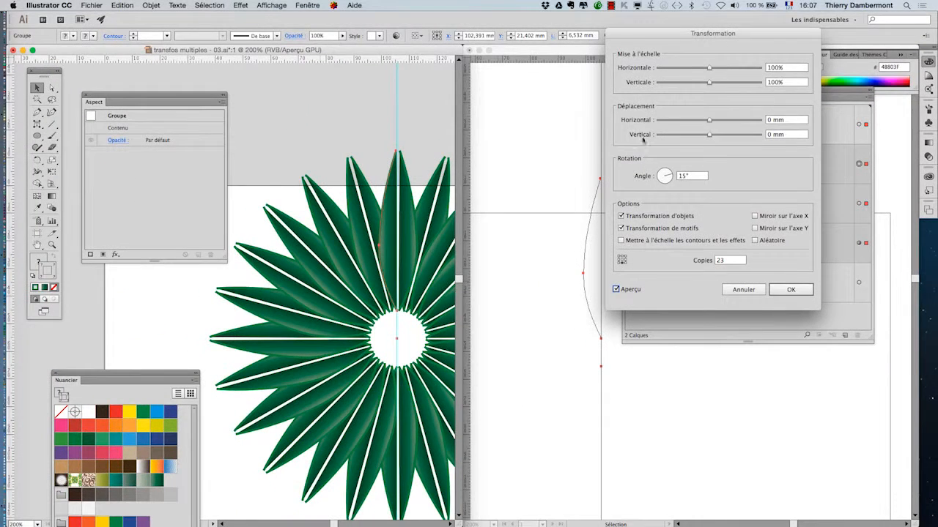
{"action": "left_click_drag", "start_coordinate": [628, 36], "coordinate": [430, 26]}
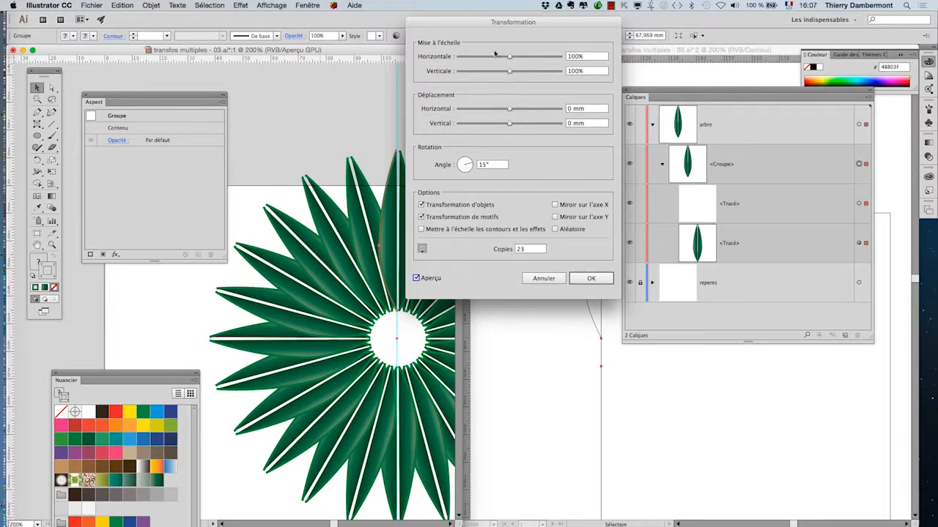
{"action": "left_click_drag", "start_coordinate": [497, 24], "coordinate": [621, 52]}
{"action": "left_click_drag", "start_coordinate": [557, 41], "coordinate": [569, 41]}
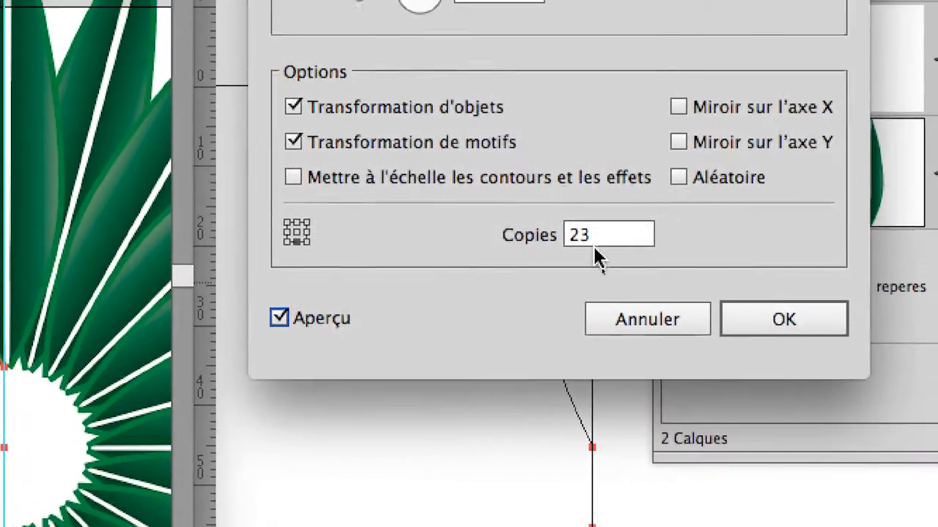
{"action": "left_click", "coordinate": [612, 423]}
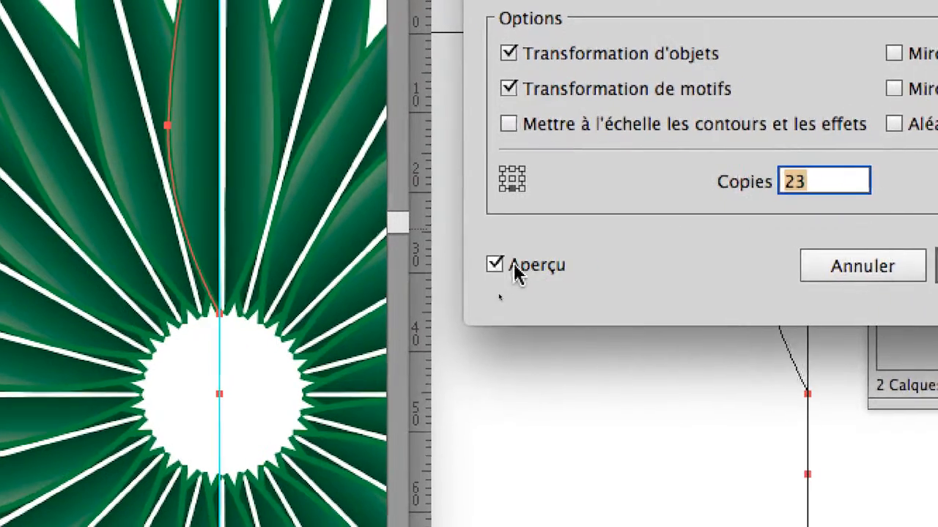
{"action": "left_click", "coordinate": [502, 318]}
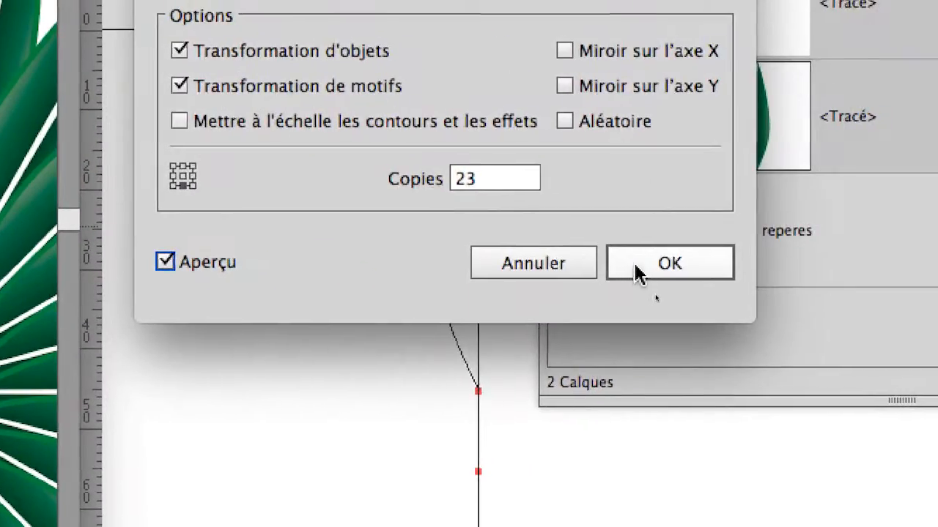
{"action": "left_click", "coordinate": [637, 272]}
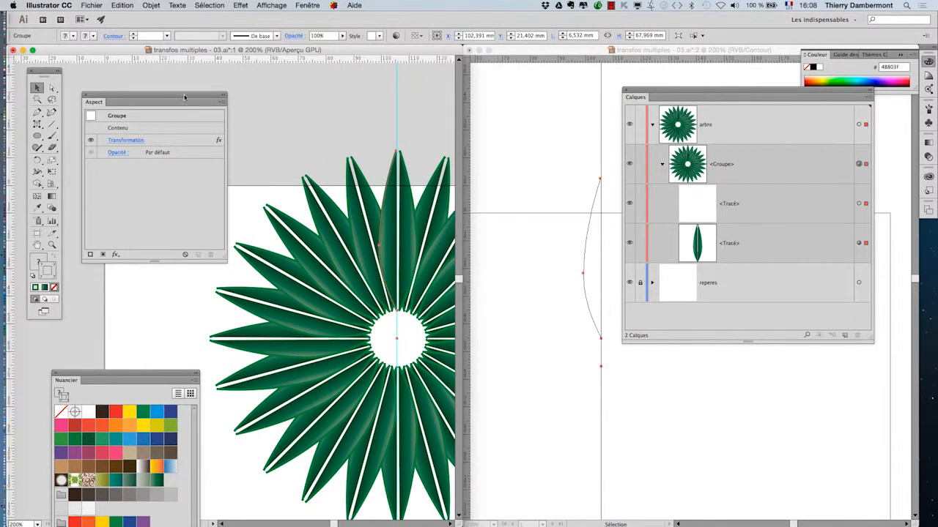
Clear the floating panels off the artwork and frame the entire leaf rosette in the preview window
{"action": "left_click_drag", "start_coordinate": [183, 97], "coordinate": [109, 344]}
{"action": "scroll", "coordinate": [317, 316], "scroll_direction": "down", "scroll_amount": 1}
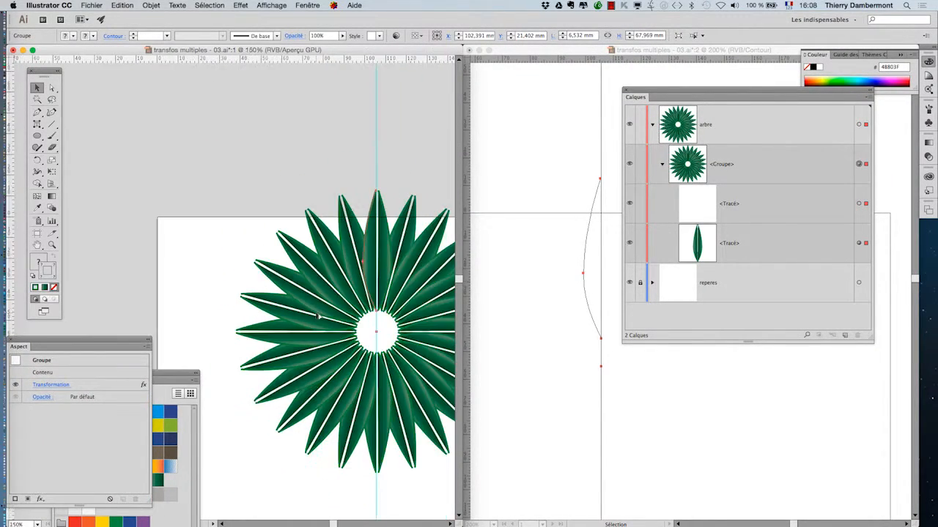
{"action": "scroll", "coordinate": [317, 315], "scroll_direction": "down", "scroll_amount": 5}
{"action": "scroll", "coordinate": [317, 315], "scroll_direction": "right", "scroll_amount": 5}
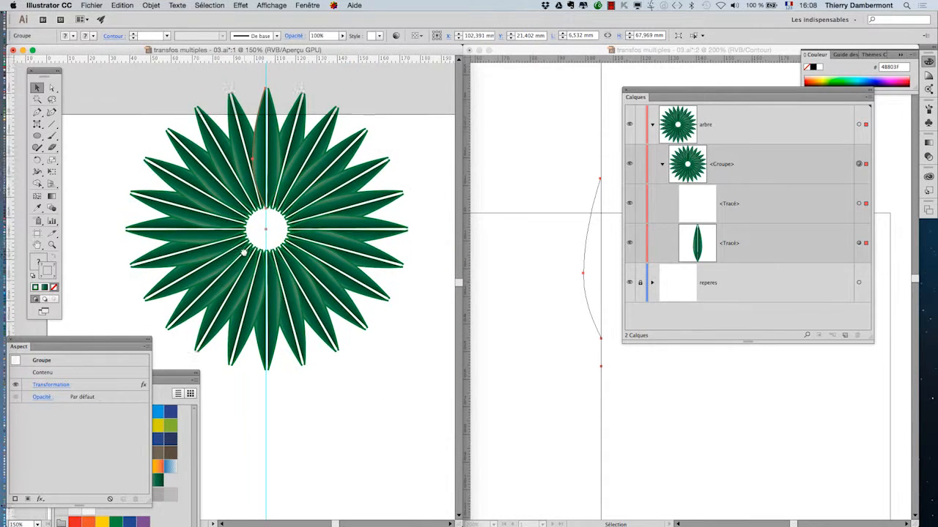
{"action": "left_click_drag", "start_coordinate": [244, 253], "coordinate": [244, 256]}
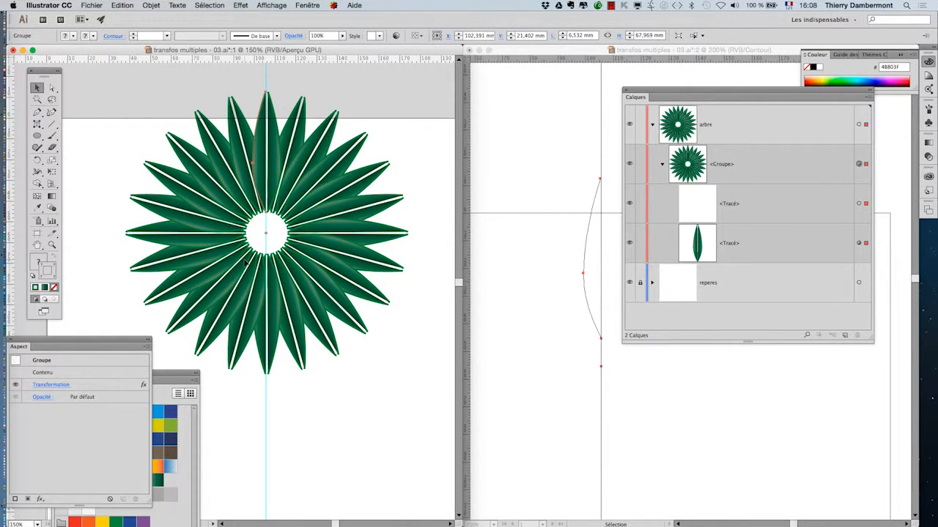
{"action": "left_click_drag", "start_coordinate": [645, 88], "coordinate": [719, 102]}
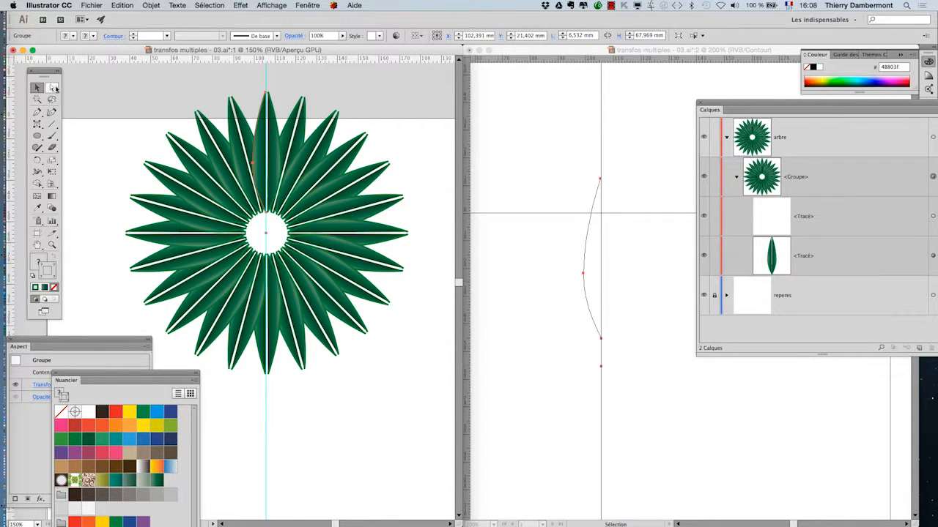
Move the isolated anchor point up and down the vertical guide with Direct Selection, ending at Y about 63.5 mm
{"action": "left_click", "coordinate": [54, 88]}
{"action": "left_click", "coordinate": [629, 255]}
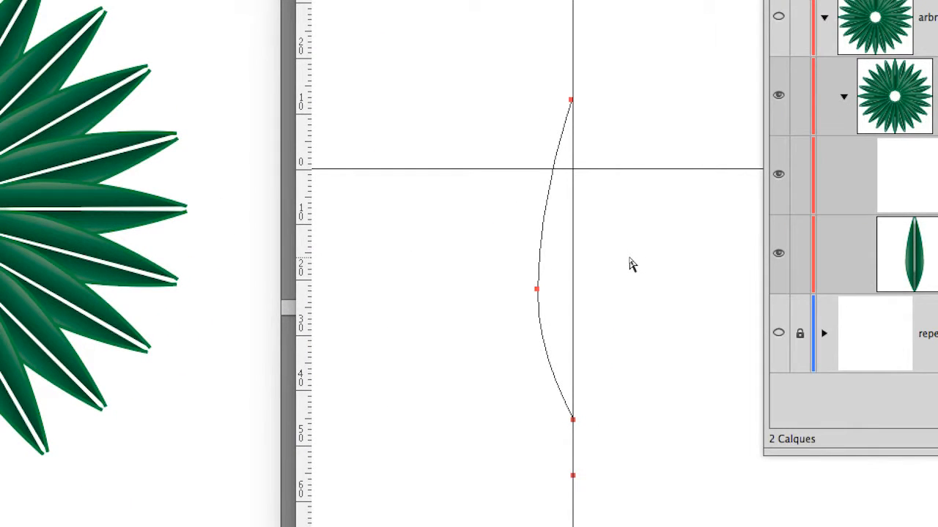
{"action": "left_click", "coordinate": [629, 257]}
{"action": "left_click", "coordinate": [573, 476]}
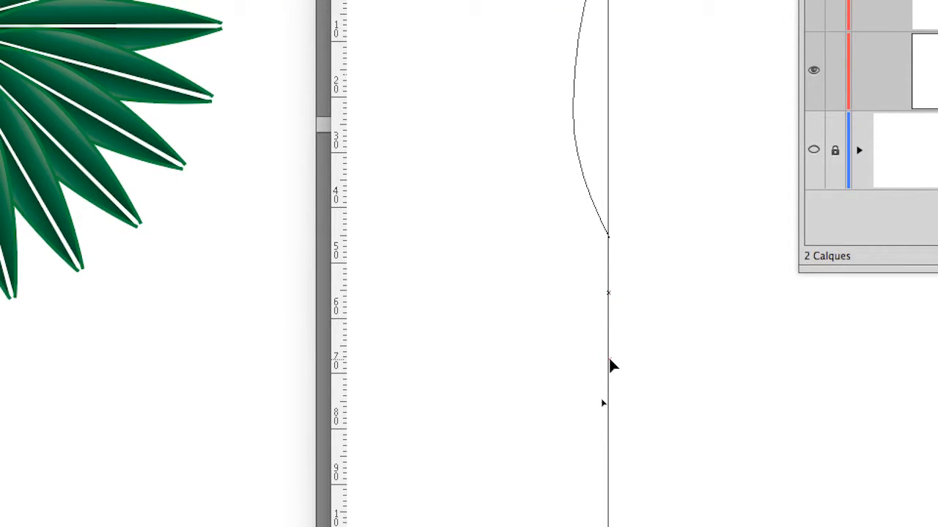
{"action": "left_click_drag", "start_coordinate": [609, 359], "coordinate": [608, 358]}
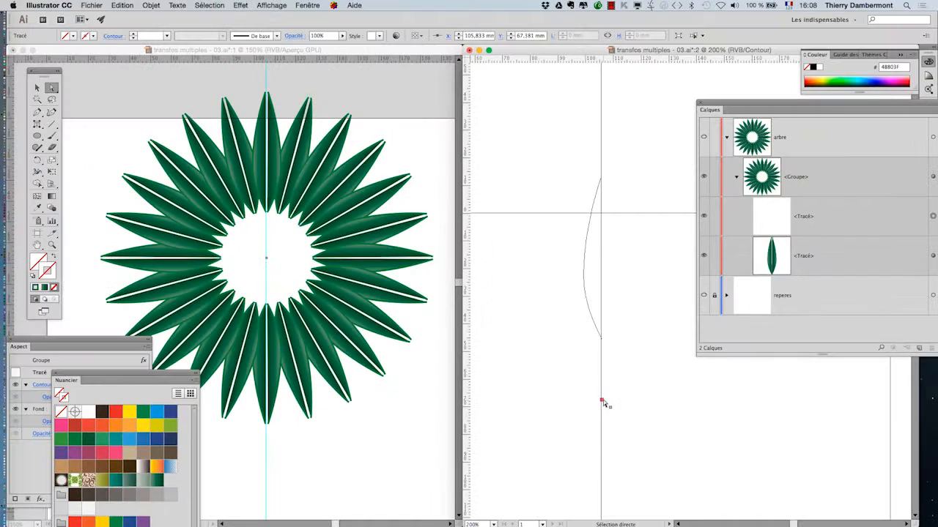
{"action": "left_click_drag", "start_coordinate": [601, 401], "coordinate": [600, 452]}
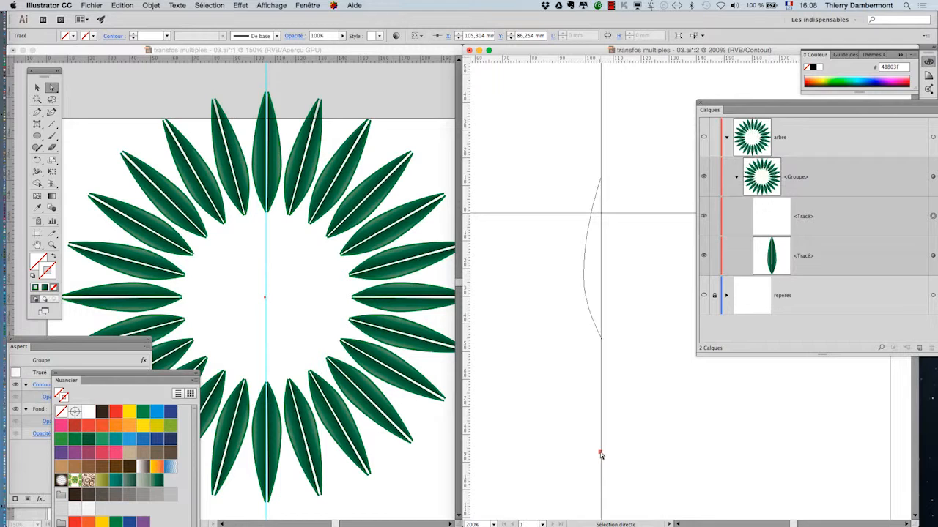
{"action": "left_click_drag", "start_coordinate": [600, 365], "coordinate": [605, 442]}
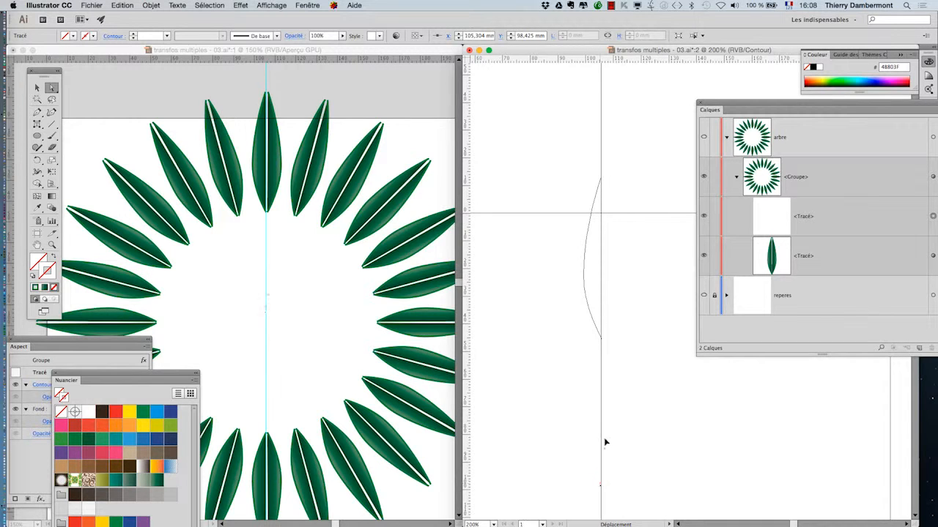
{"action": "mouse_move", "coordinate": [601, 370]}
{"action": "left_mouse_down"}
{"action": "mouse_move", "coordinate": [603, 352]}
{"action": "mouse_move", "coordinate": [601, 388]}
{"action": "left_mouse_up"}
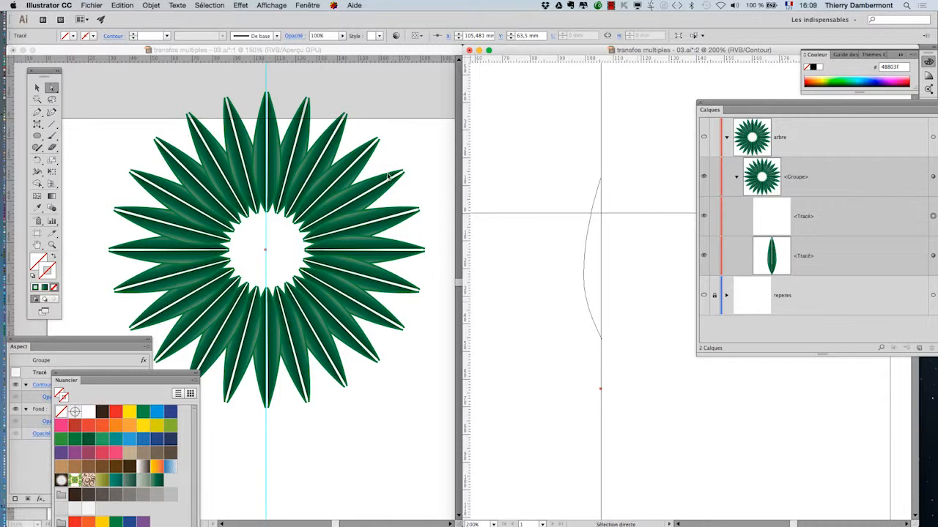
Widen the leaf by moving its curve's middle anchor point outward to about X 96.3 mm, Y 19.9 mm
{"action": "left_click", "coordinate": [592, 229]}
{"action": "left_click", "coordinate": [585, 280]}
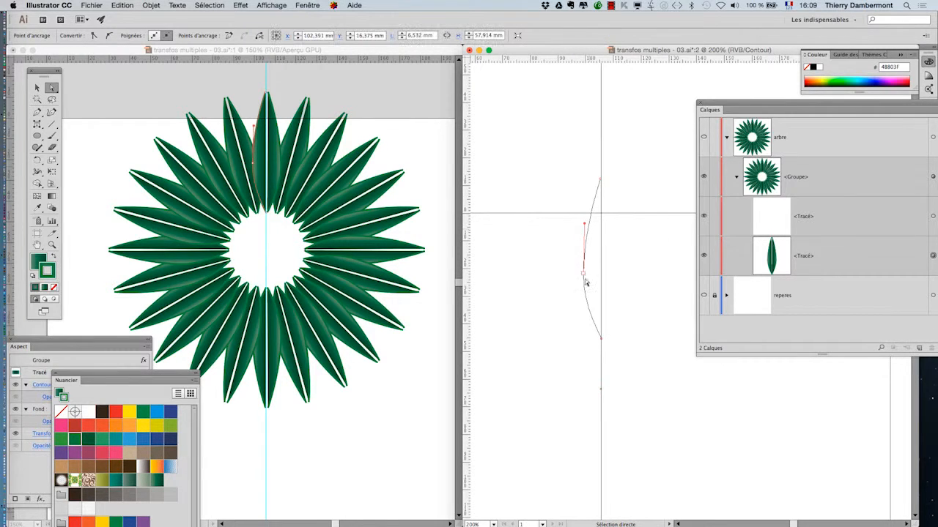
{"action": "mouse_move", "coordinate": [585, 279]}
{"action": "left_mouse_down"}
{"action": "mouse_move", "coordinate": [586, 298]}
{"action": "mouse_move", "coordinate": [592, 268]}
{"action": "mouse_move", "coordinate": [576, 269]}
{"action": "left_mouse_up"}
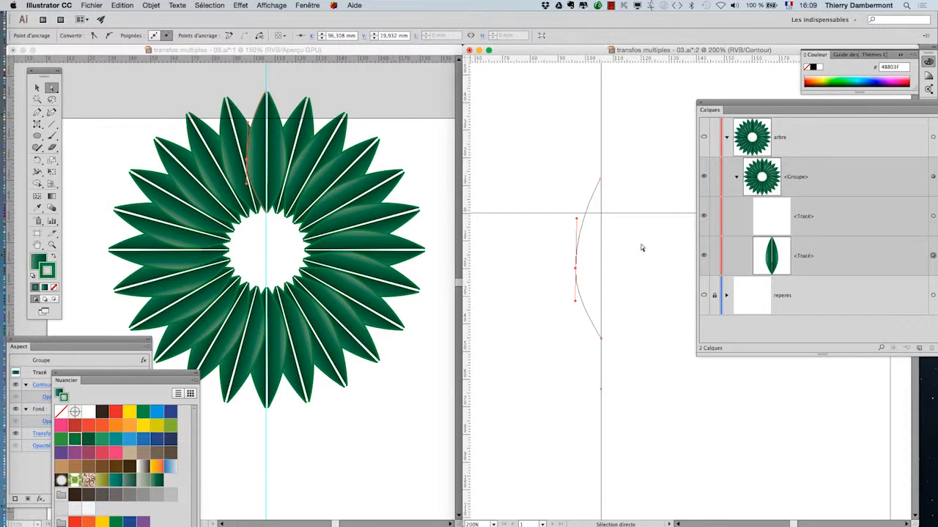
Reopen the leaf group's Transformation effect with preview on and set its rotation angle to 316°
{"action": "left_click_drag", "start_coordinate": [811, 105], "coordinate": [745, 94]}
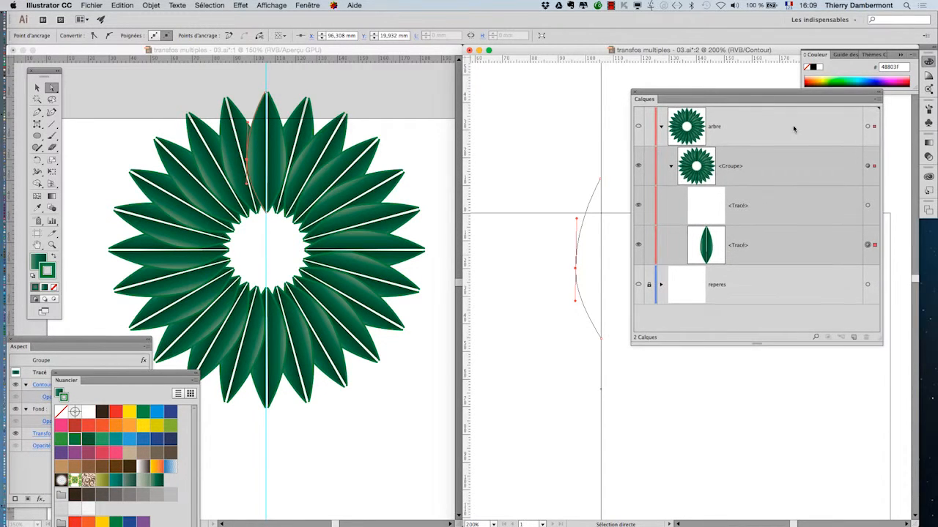
{"action": "left_click", "coordinate": [867, 165]}
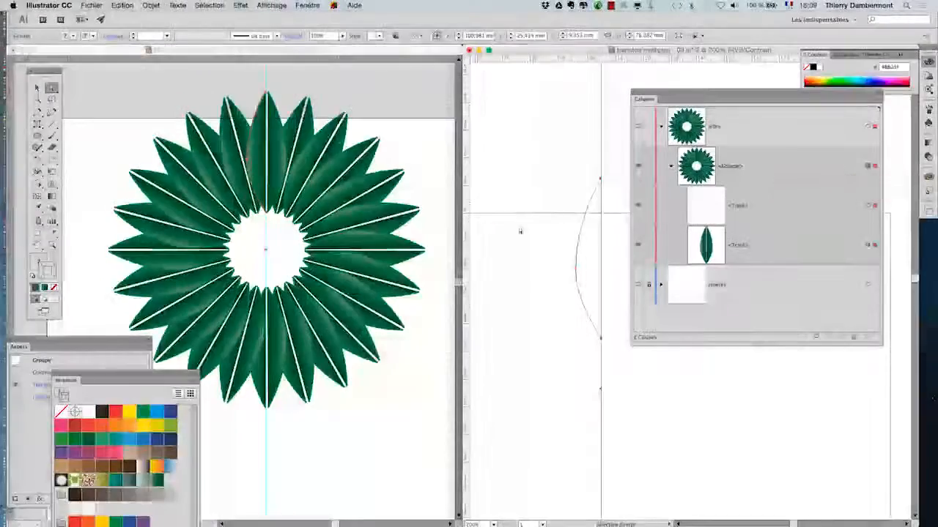
{"action": "left_click_drag", "start_coordinate": [89, 342], "coordinate": [504, 101]}
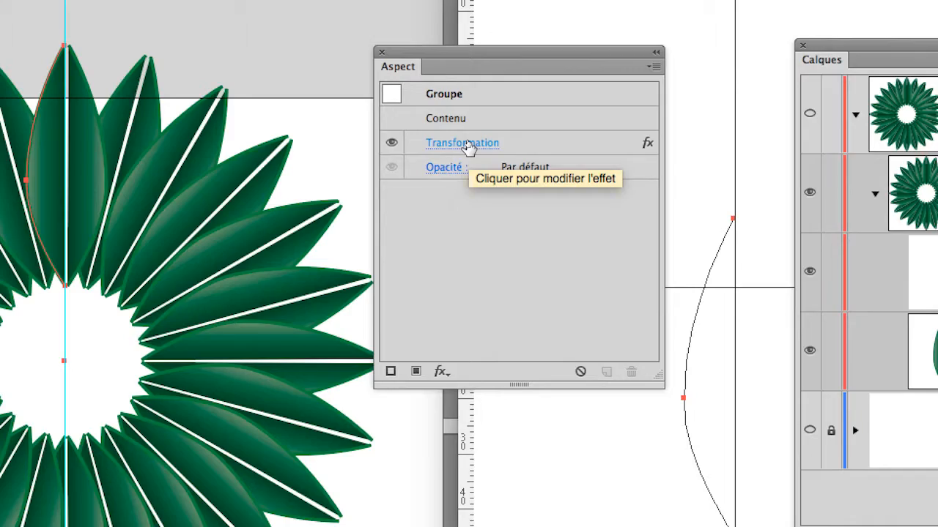
{"action": "left_click", "coordinate": [468, 145]}
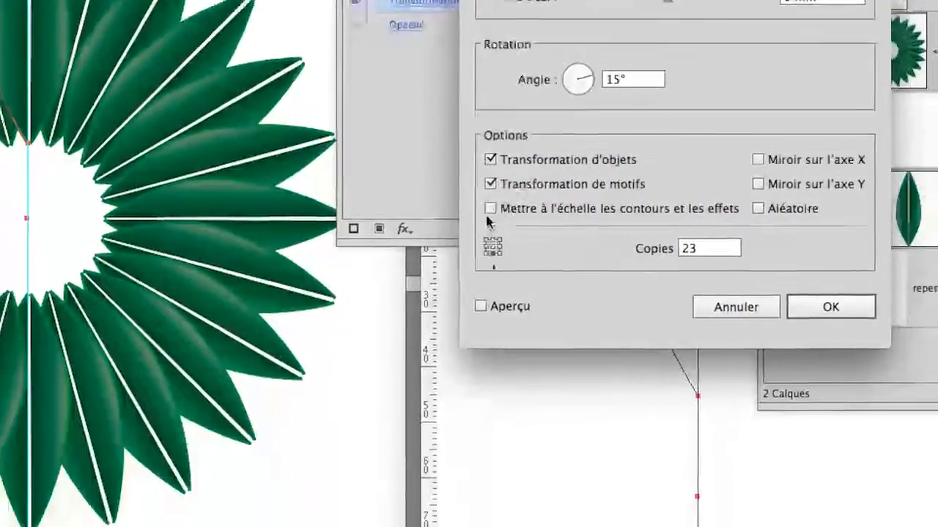
{"action": "left_click", "coordinate": [482, 306]}
{"action": "left_click_drag", "start_coordinate": [586, 80], "coordinate": [587, 85]}
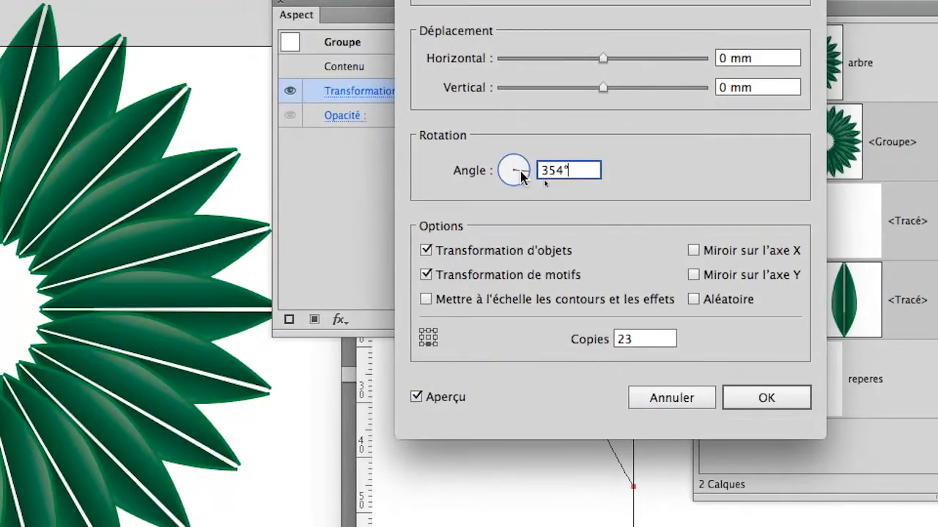
{"action": "left_click_drag", "start_coordinate": [522, 176], "coordinate": [518, 179]}
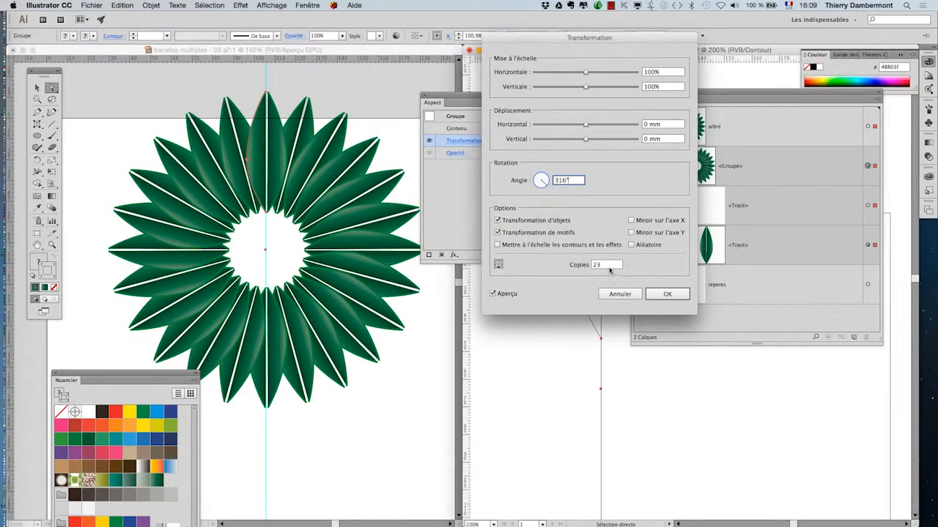
Set the number of copies in the Transformation effect to 15 and apply the change
{"action": "left_click_drag", "start_coordinate": [609, 270], "coordinate": [585, 266]}
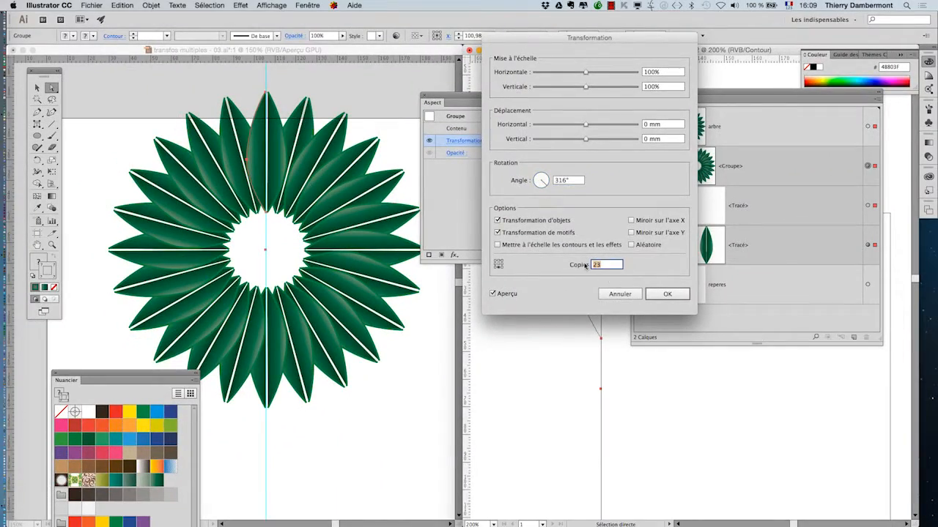
{"action": "type", "text": "15"}
{"action": "key", "text": "Tab"}
{"action": "left_click", "coordinate": [667, 294]}
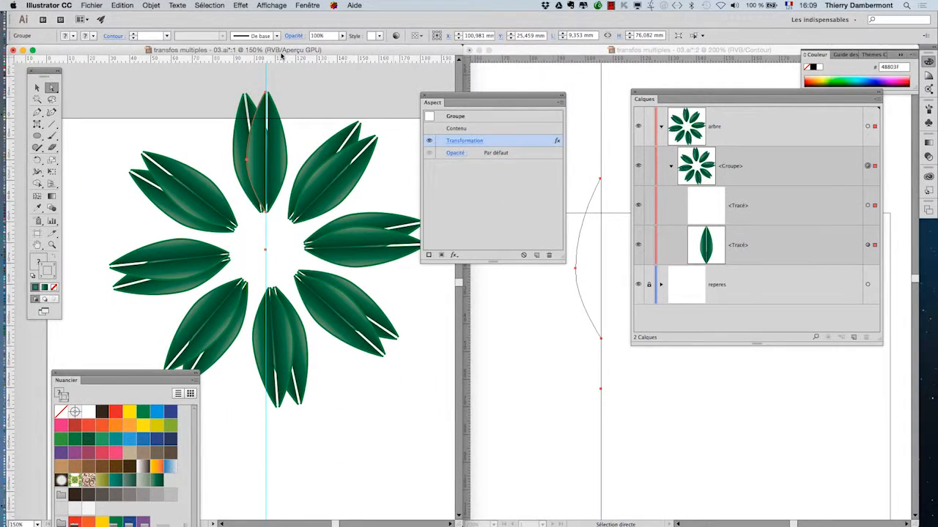
Reopen the leaf group's Transformation effect with preview on and try several rotation angles, ending at 167°
{"action": "left_click", "coordinate": [469, 140]}
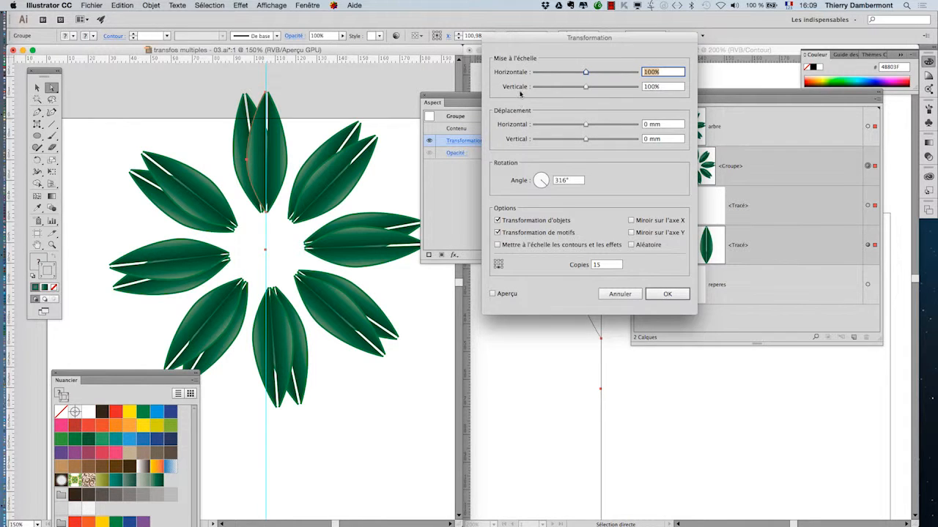
{"action": "left_click", "coordinate": [493, 294]}
{"action": "left_click_drag", "start_coordinate": [542, 182], "coordinate": [545, 183]}
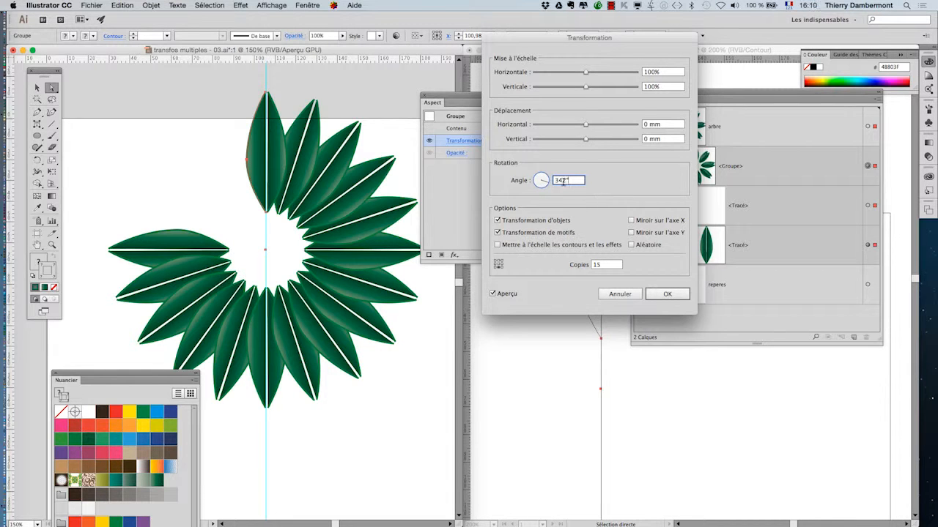
{"action": "left_click_drag", "start_coordinate": [544, 183], "coordinate": [540, 180]}
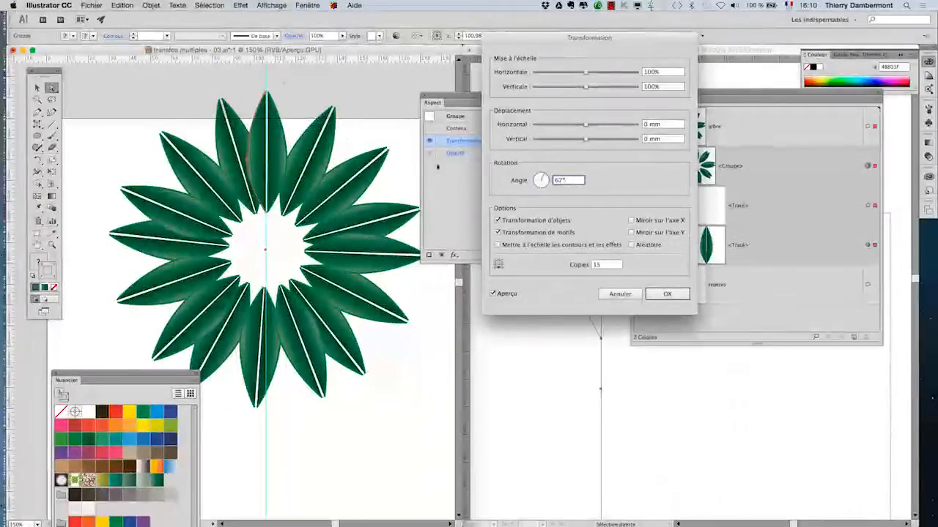
{"action": "left_click_drag", "start_coordinate": [546, 178], "coordinate": [542, 183]}
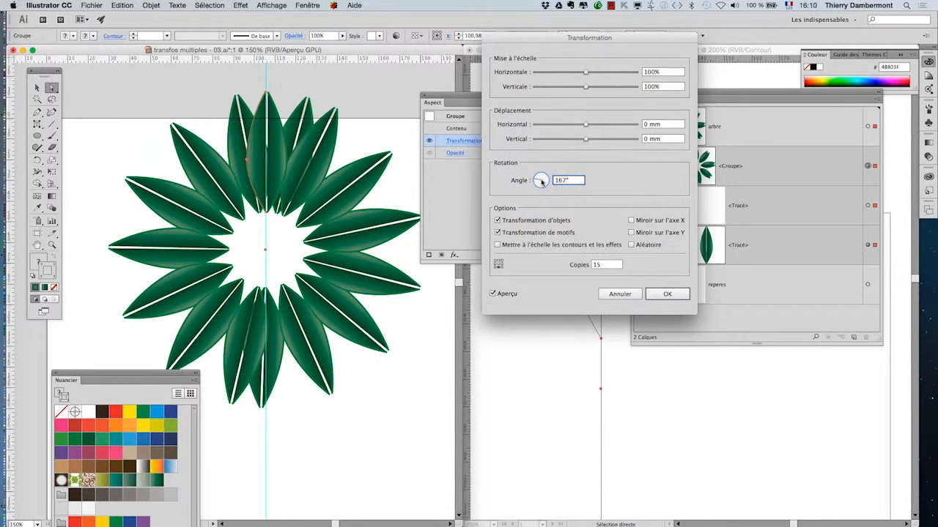
Set the number of copies in the Transformation effect to 24, and raise it to 30
{"action": "double_click", "coordinate": [590, 264]}
{"action": "type", "text": "24"}
{"action": "key", "text": "Tab"}
{"action": "key", "text": "shift+Tab"}
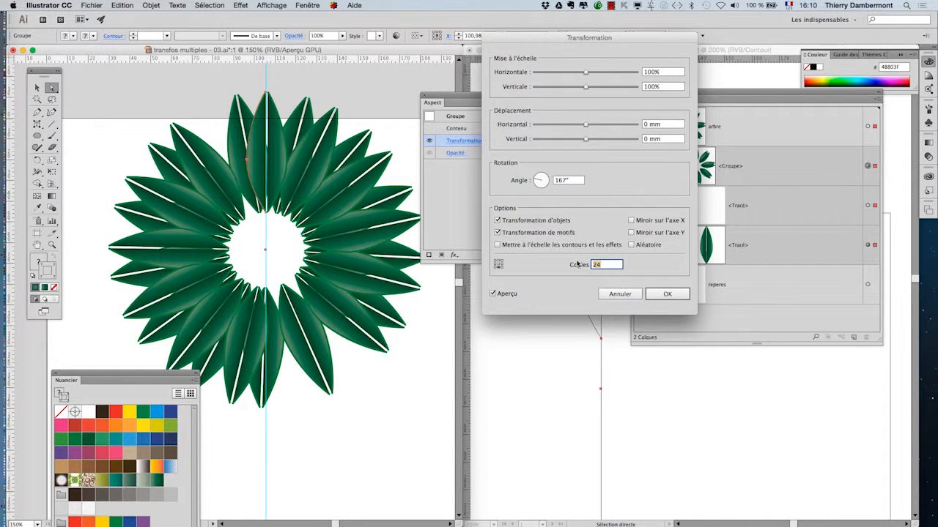
{"action": "type", "text": "30"}
{"action": "key", "text": "Tab"}
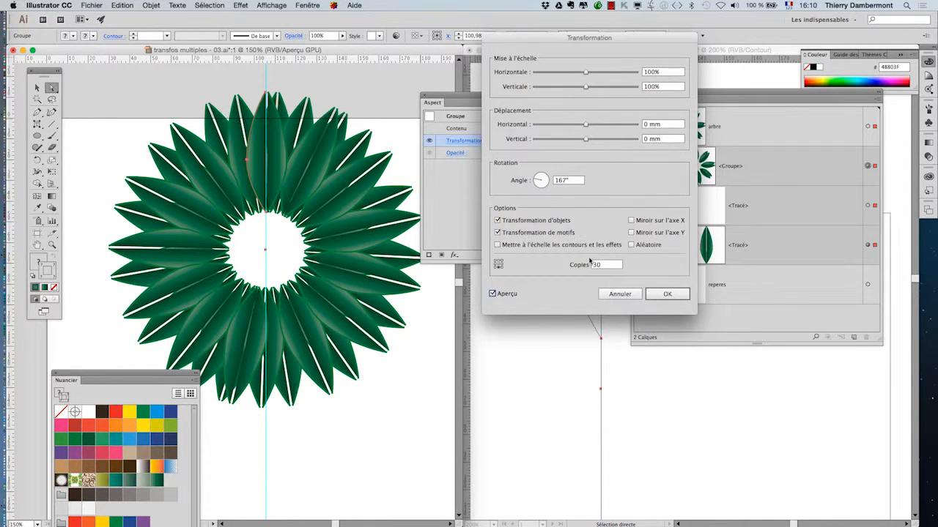
Set the rotation angle to 148° and try the random option on and off, leaving it off
{"action": "mouse_move", "coordinate": [541, 182]}
{"action": "left_mouse_down"}
{"action": "mouse_move", "coordinate": [542, 190]}
{"action": "mouse_move", "coordinate": [536, 185]}
{"action": "left_mouse_up"}
{"action": "left_click", "coordinate": [639, 248]}
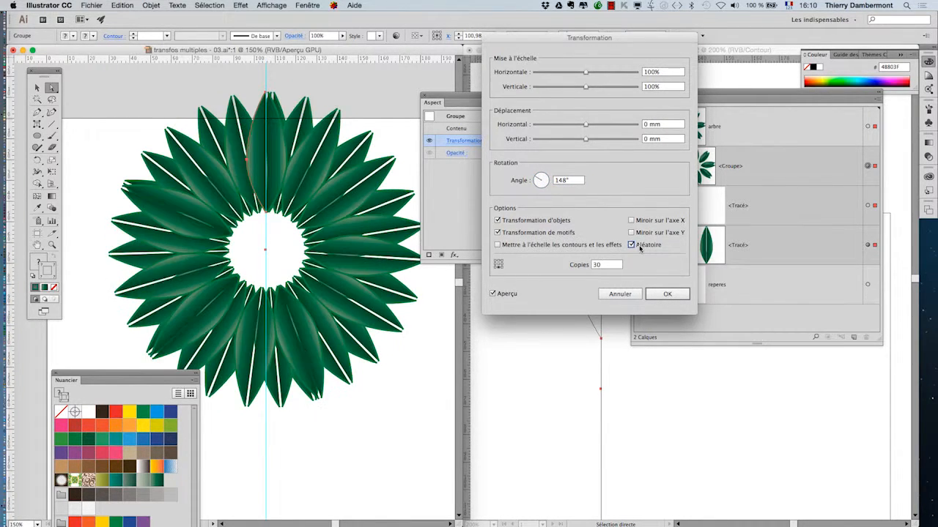
{"action": "left_click", "coordinate": [640, 247]}
{"action": "left_click", "coordinate": [638, 249]}
{"action": "left_click", "coordinate": [634, 248]}
Set the Transformation effect's rotation angle to 115° and apply the change
{"action": "left_click", "coordinate": [541, 179]}
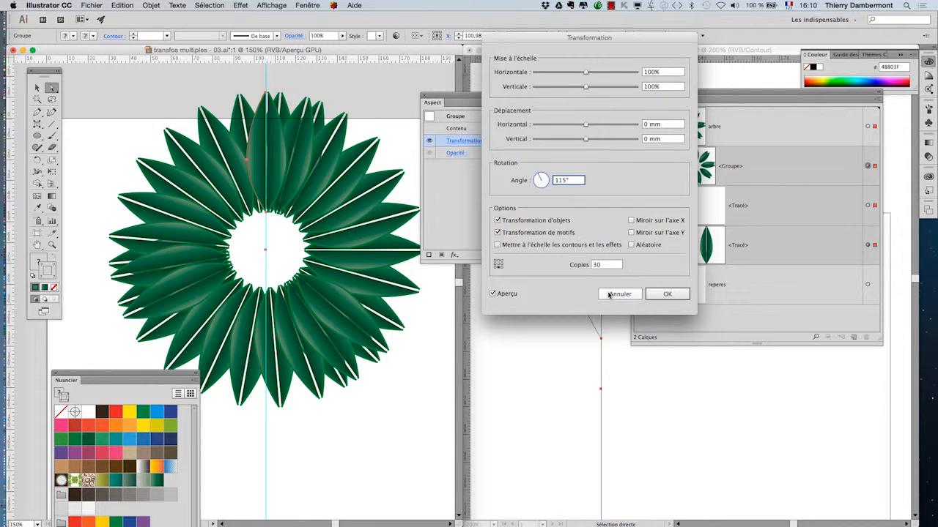
{"action": "left_click", "coordinate": [665, 297]}
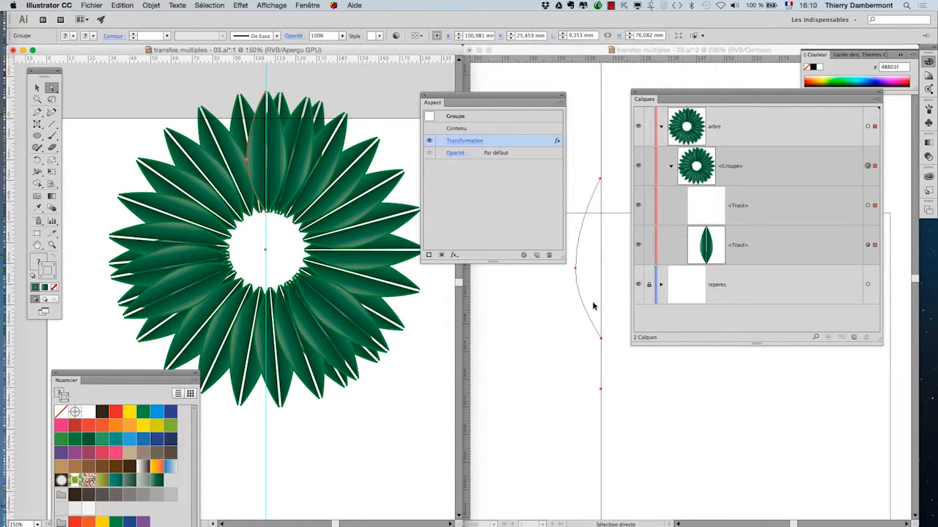
Move the isolated anchor point down the guide to Y about 76.4 mm, bring it back up just below the leaf's base, and deselect it
{"action": "left_click", "coordinate": [610, 389]}
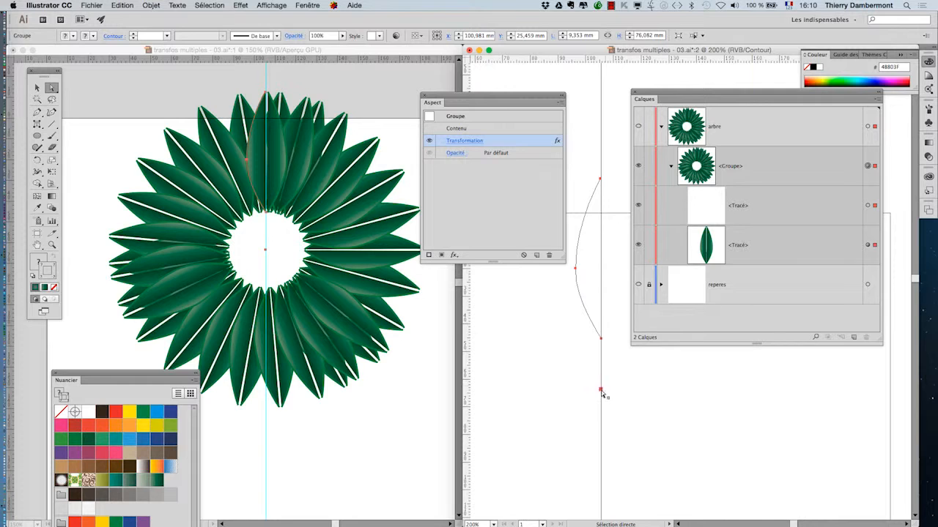
{"action": "left_click", "coordinate": [603, 393]}
{"action": "left_click_drag", "start_coordinate": [601, 392], "coordinate": [600, 424]}
{"action": "scroll", "coordinate": [351, 359], "scroll_direction": "down", "scroll_amount": 2}
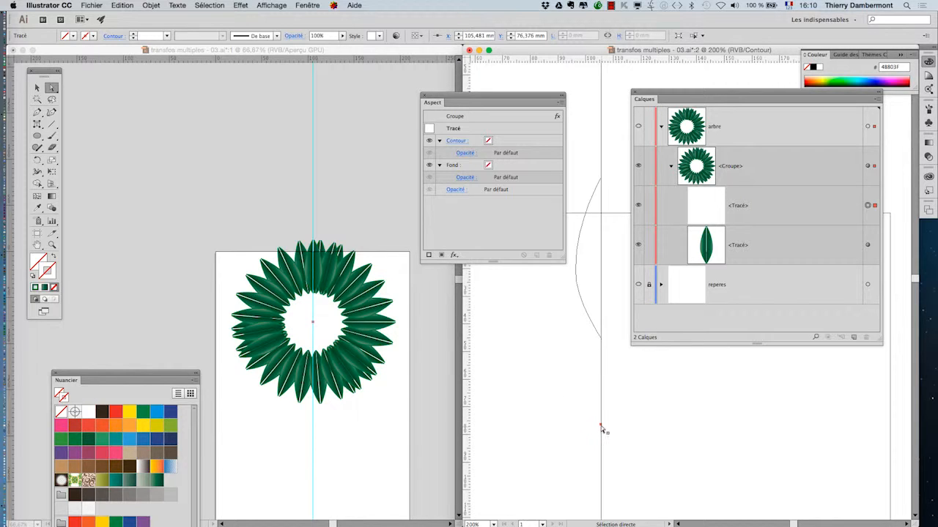
{"action": "left_click_drag", "start_coordinate": [601, 425], "coordinate": [601, 368]}
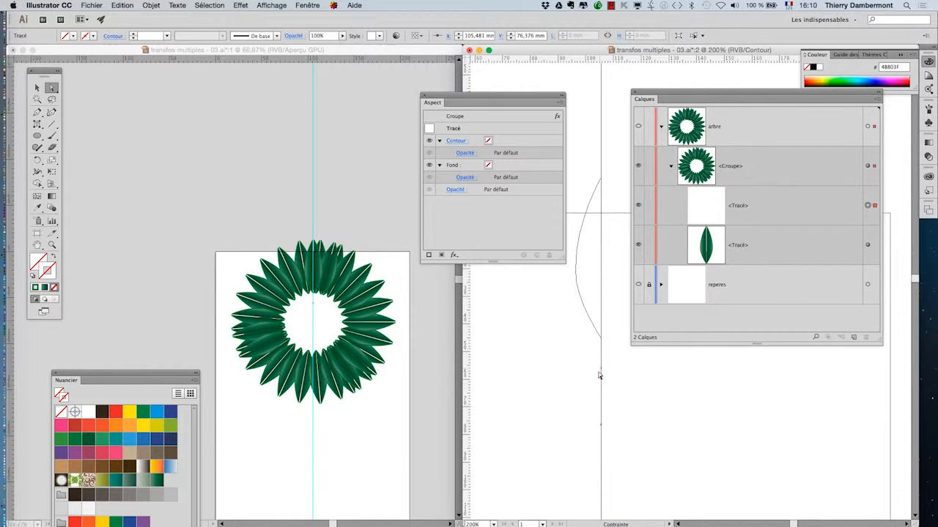
{"action": "left_click", "coordinate": [567, 396]}
Save the document as a new Illustrator file named transfos multiples - 04.ai
{"action": "left_click", "coordinate": [91, 5]}
{"action": "left_click", "coordinate": [121, 87]}
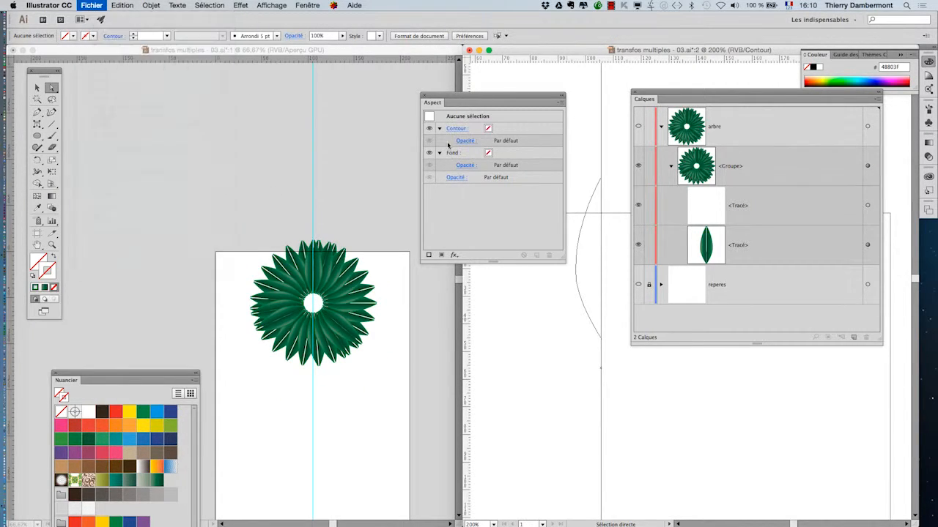
{"action": "left_click", "coordinate": [499, 86]}
{"action": "key", "text": "BackSpace"}
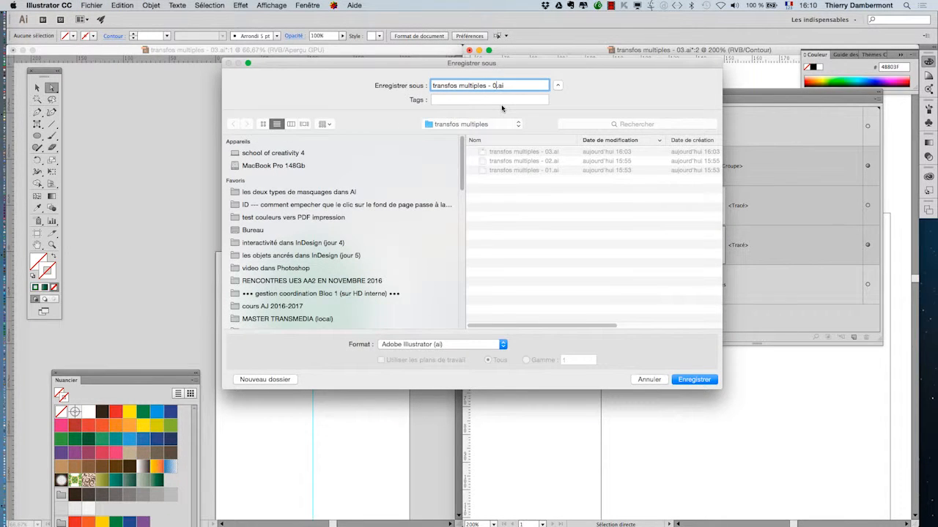
{"action": "type", "text": "4"}
{"action": "key", "text": "Return"}
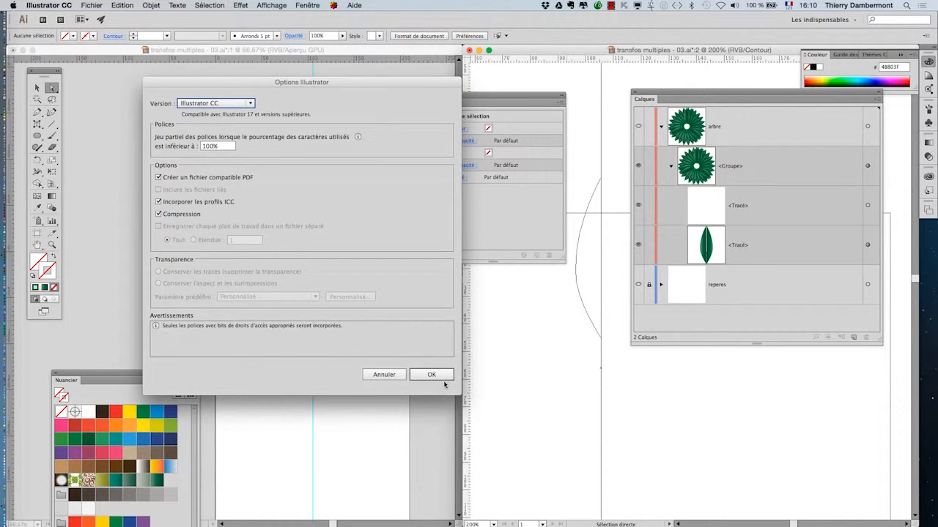